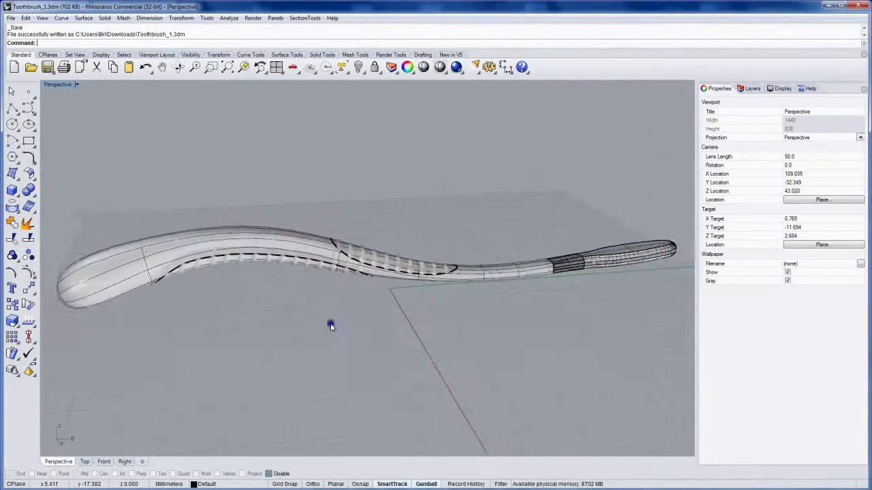
- Move the toothbrush grip polysurface to Layer 03 and rename that layer 'grip'
{"action": "left_click", "coordinate": [349, 243]}
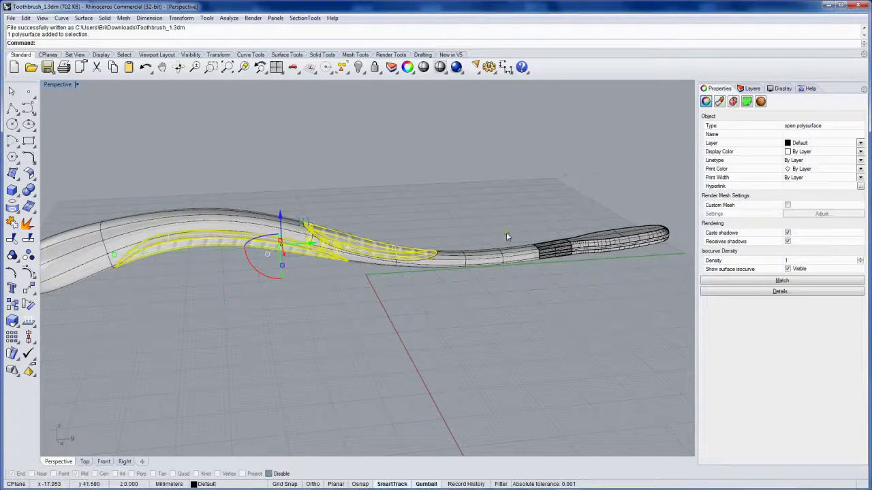
{"action": "left_click", "coordinate": [206, 484]}
{"action": "left_click", "coordinate": [208, 459]}
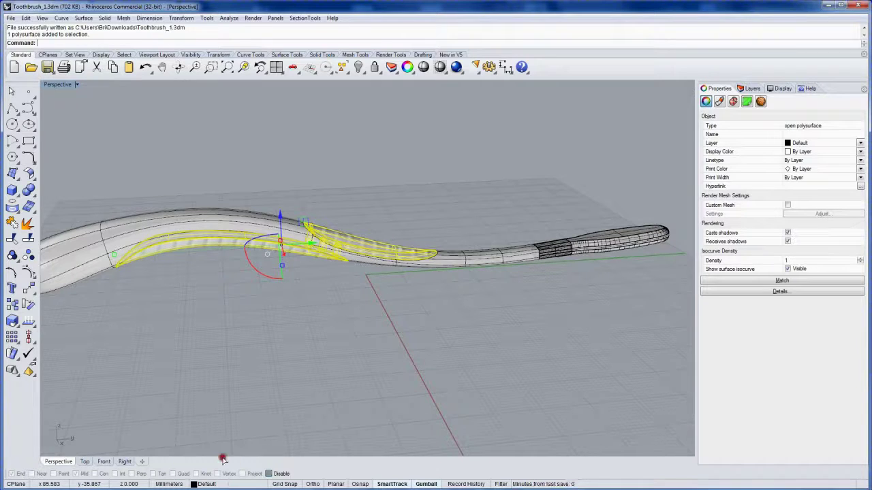
{"action": "left_click", "coordinate": [751, 89]}
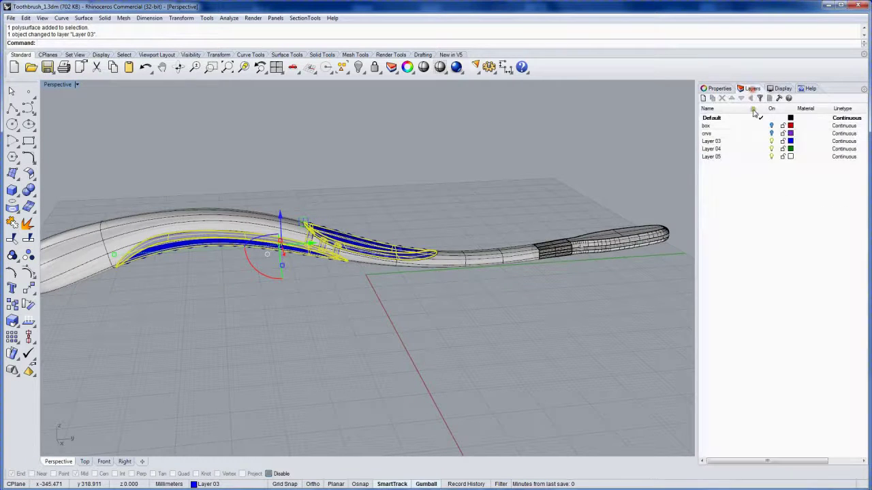
{"action": "left_click", "coordinate": [737, 143]}
{"action": "double_click", "coordinate": [726, 143]}
{"action": "type", "text": "grip"}
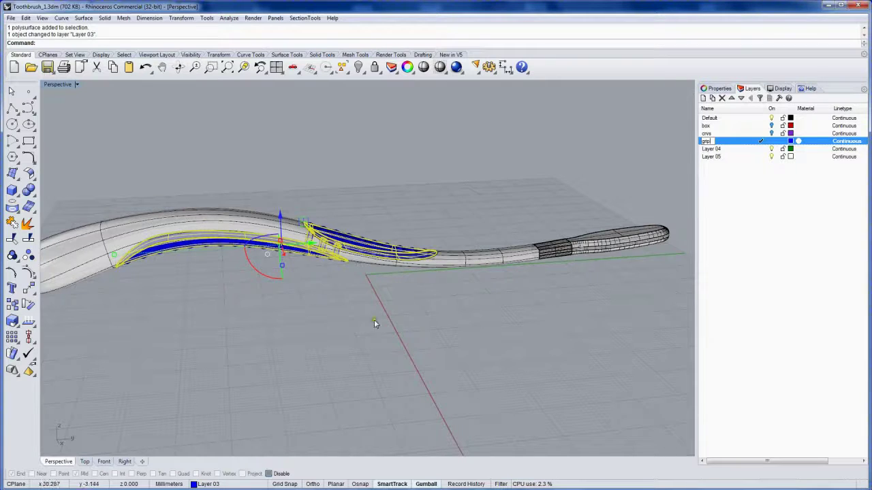
{"action": "left_click", "coordinate": [442, 333]}
- Recolour the grip layer, make Default current and turn the grip layer off
{"action": "left_click", "coordinate": [790, 141]}
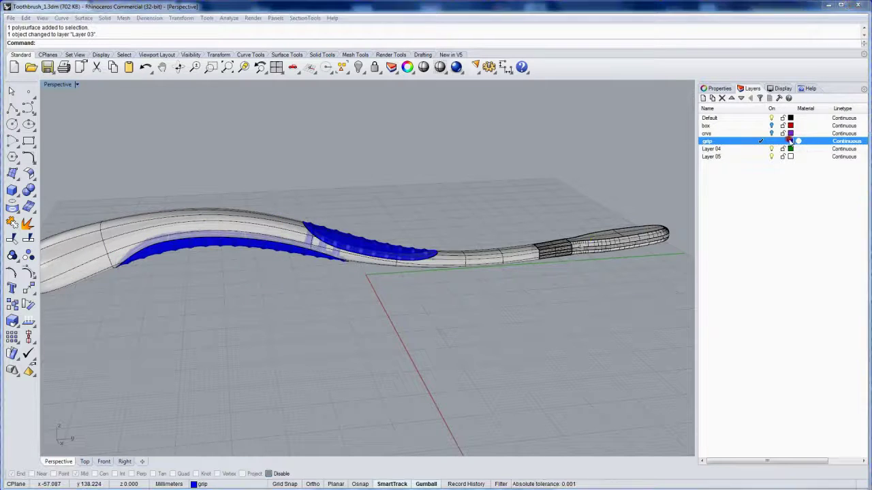
{"action": "left_click", "coordinate": [474, 332]}
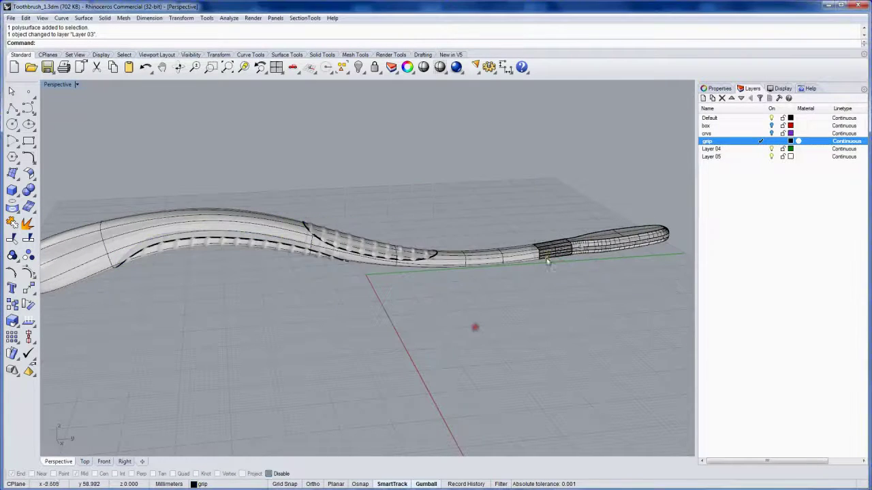
{"action": "left_click", "coordinate": [741, 119]}
{"action": "double_click", "coordinate": [741, 119]}
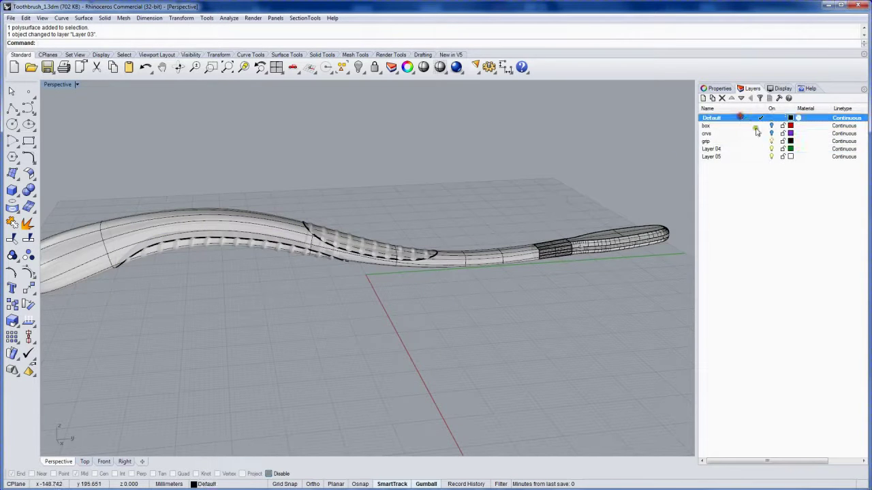
{"action": "left_click", "coordinate": [772, 141]}
- Orbit and zoom the Perspective view onto the toothbrush, then launch Grasshopper
{"action": "mouse_move", "coordinate": [558, 183]}
{"action": "right_mouse_down"}
{"action": "mouse_move", "coordinate": [532, 284]}
{"action": "mouse_move", "coordinate": [540, 254]}
{"action": "right_mouse_up"}
{"action": "scroll", "coordinate": [540, 254], "scroll_direction": "up", "scroll_amount": 2}
{"action": "scroll", "coordinate": [562, 238], "scroll_direction": "up", "scroll_amount": 2}
{"action": "scroll", "coordinate": [477, 247], "scroll_direction": "up", "scroll_amount": 2}
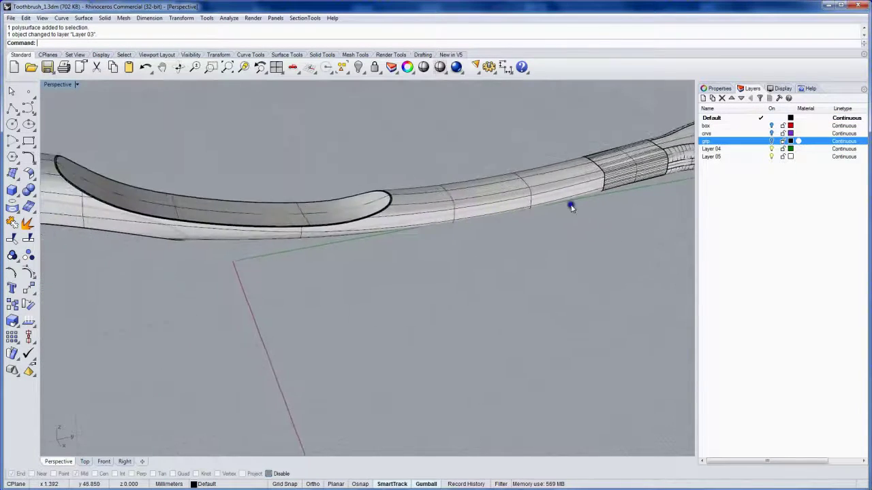
{"action": "scroll", "coordinate": [570, 204], "scroll_direction": "up", "scroll_amount": 2}
{"action": "scroll", "coordinate": [429, 228], "scroll_direction": "down", "scroll_amount": 2}
{"action": "scroll", "coordinate": [444, 226], "scroll_direction": "down", "scroll_amount": 1}
{"action": "scroll", "coordinate": [424, 228], "scroll_direction": "down", "scroll_amount": 2}
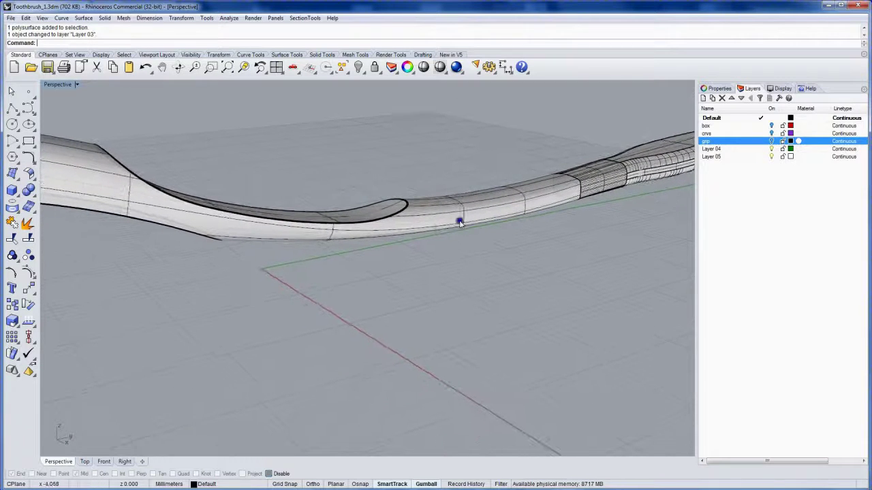
{"action": "scroll", "coordinate": [273, 252], "scroll_direction": "up", "scroll_amount": 2}
{"action": "scroll", "coordinate": [258, 218], "scroll_direction": "up", "scroll_amount": 3}
{"action": "mouse_move", "coordinate": [257, 216]}
{"action": "right_mouse_down"}
{"action": "mouse_move", "coordinate": [382, 248]}
{"action": "mouse_move", "coordinate": [413, 272]}
{"action": "mouse_move", "coordinate": [388, 257]}
{"action": "mouse_move", "coordinate": [539, 290]}
{"action": "mouse_move", "coordinate": [499, 283]}
{"action": "right_mouse_up"}
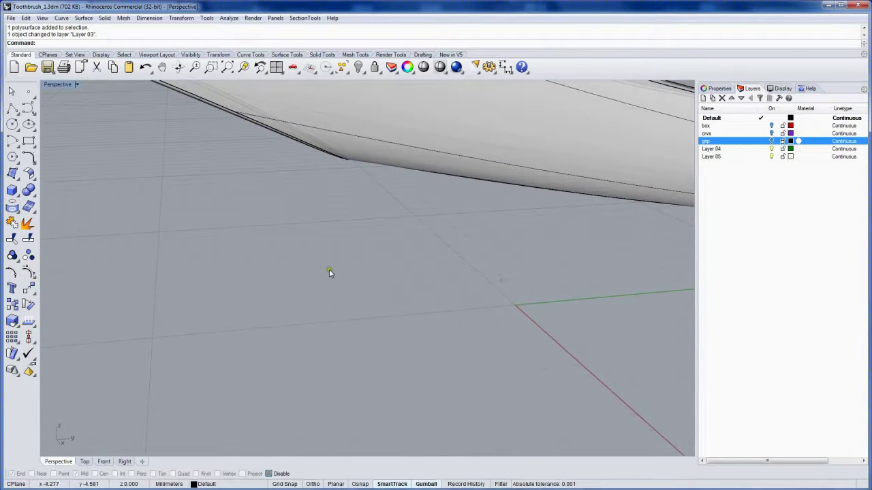
{"action": "type", "text": "Grass"}
{"action": "key", "text": "Return"}
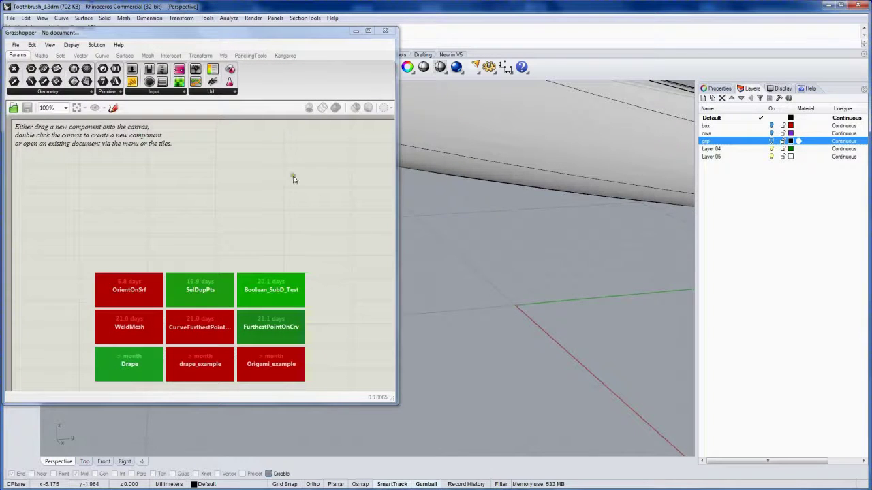
- Place a Circle component with a Construct Point as its centre
{"action": "left_click", "coordinate": [102, 55]}
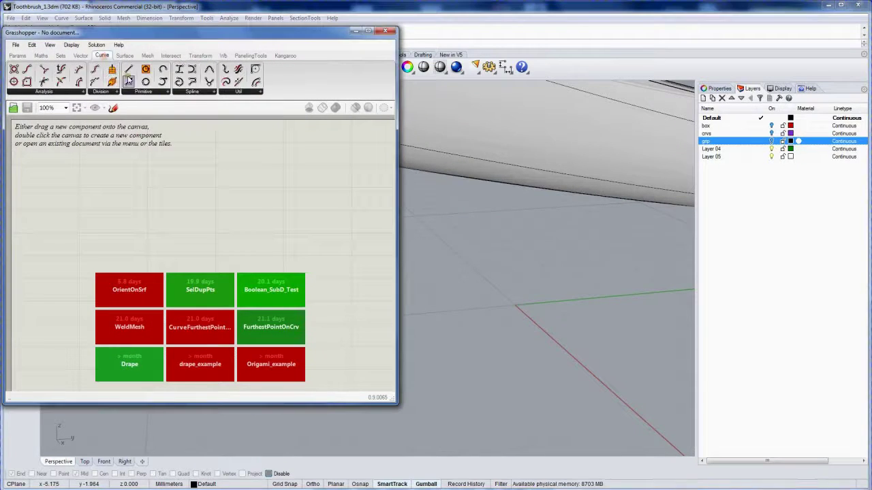
{"action": "left_click", "coordinate": [143, 91]}
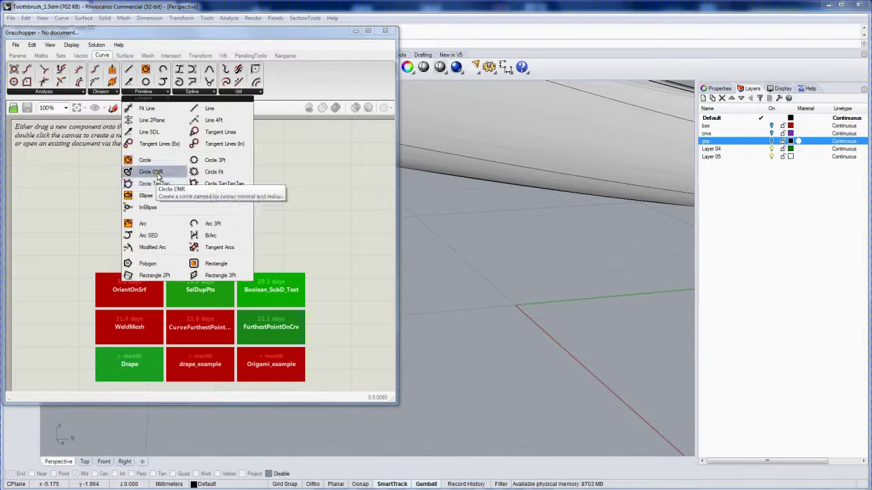
{"action": "mouse_move", "coordinate": [153, 172]}
{"action": "left_mouse_down"}
{"action": "mouse_move", "coordinate": [140, 219]}
{"action": "mouse_move", "coordinate": [119, 225]}
{"action": "left_mouse_up"}
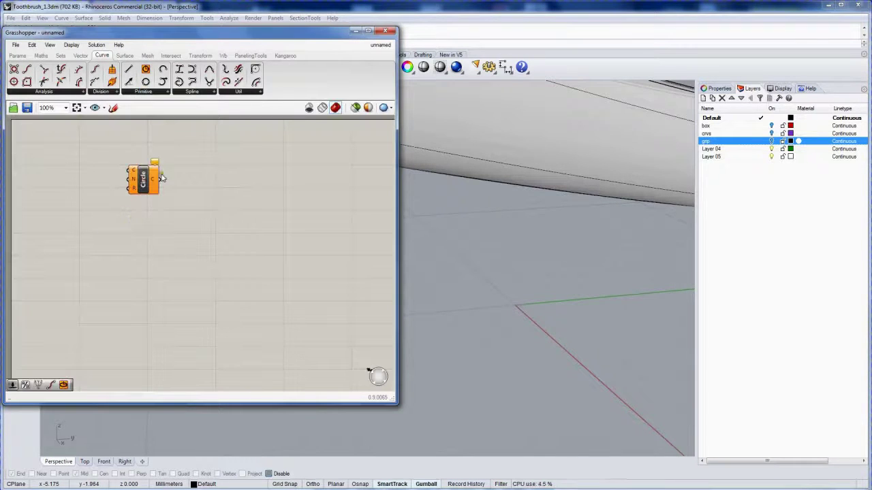
{"action": "left_click", "coordinate": [80, 55]}
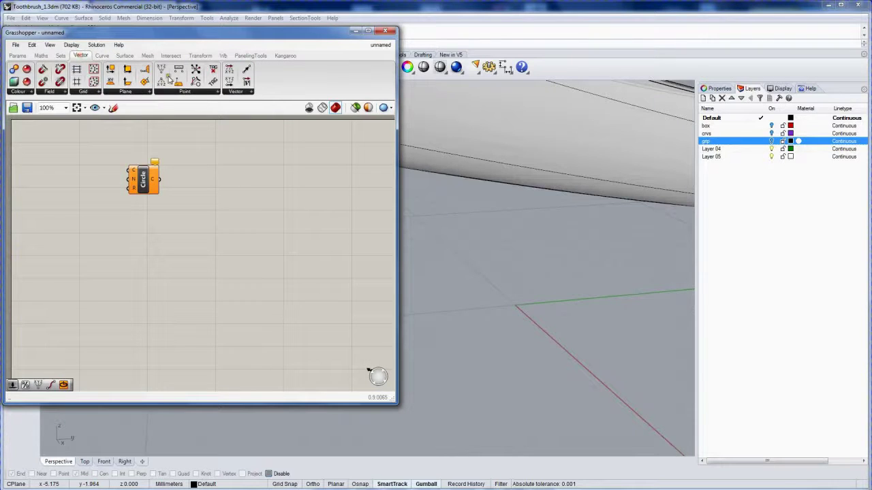
{"action": "mouse_move", "coordinate": [160, 70]}
{"action": "left_mouse_down"}
{"action": "mouse_move", "coordinate": [85, 156]}
{"action": "mouse_move", "coordinate": [156, 182]}
{"action": "left_mouse_up"}
{"action": "left_click", "coordinate": [158, 145]}
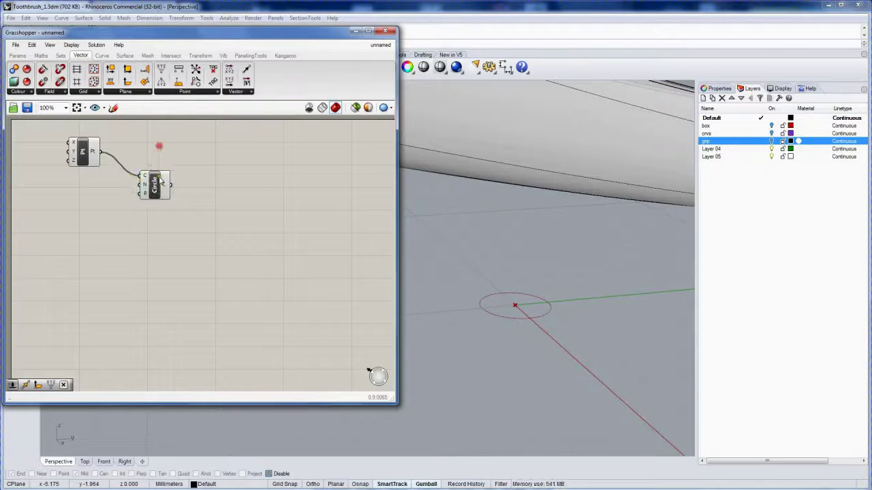
- Add a Patch component fed by the circle
{"action": "left_click", "coordinate": [123, 55]}
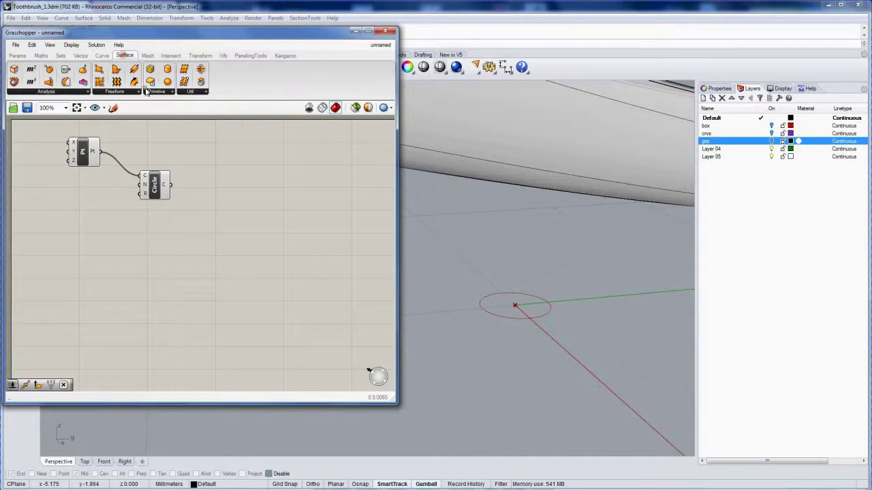
{"action": "left_click", "coordinate": [127, 94]}
{"action": "left_click", "coordinate": [179, 205]}
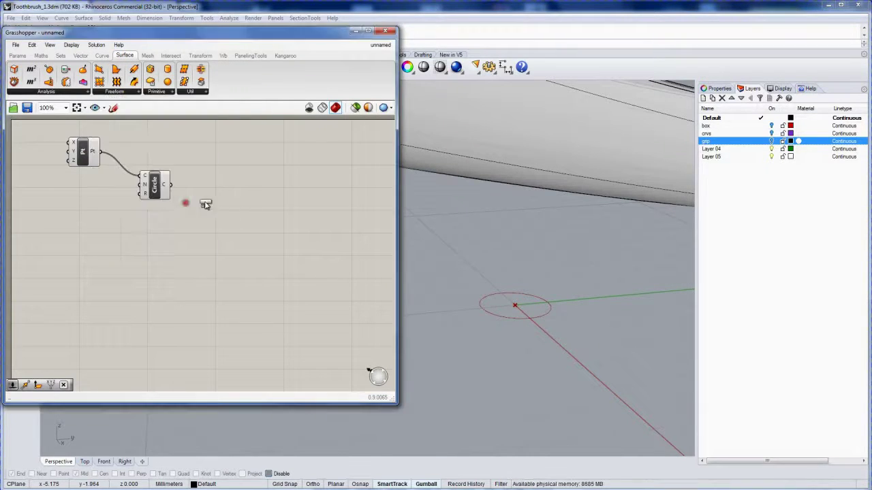
{"action": "left_click_drag", "start_coordinate": [169, 189], "coordinate": [197, 192]}
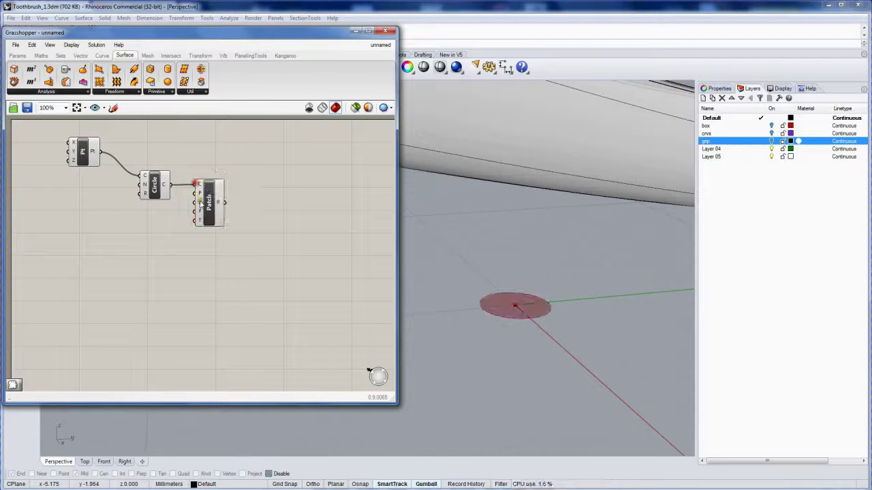
{"action": "left_click", "coordinate": [197, 200]}
{"action": "left_click", "coordinate": [204, 177]}
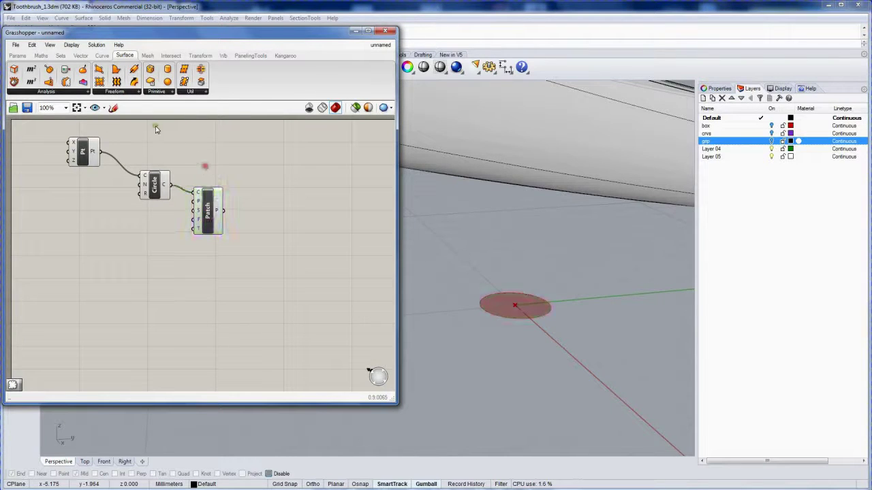
- Add Populate Geometry fed by the patch surface, then select point, circle and patch
{"action": "left_click", "coordinate": [81, 55]}
{"action": "left_click", "coordinate": [89, 92]}
{"action": "left_click", "coordinate": [108, 196]}
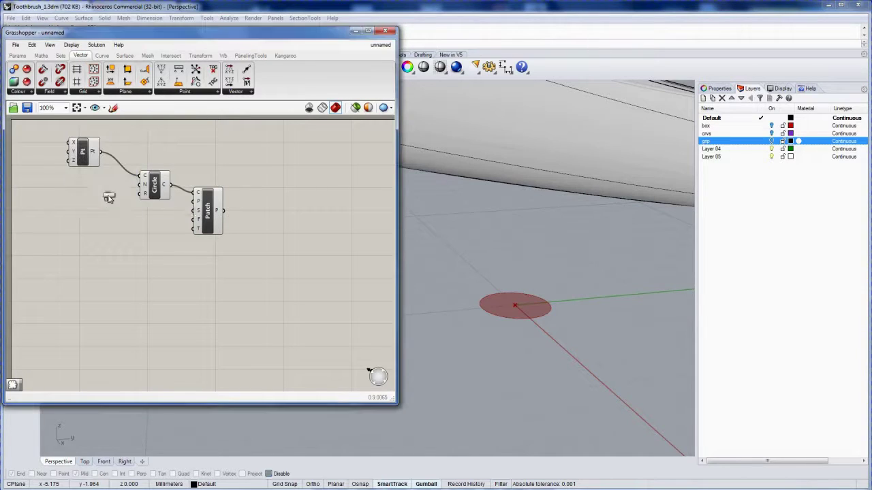
{"action": "left_click", "coordinate": [256, 224]}
{"action": "mouse_move", "coordinate": [224, 210]}
{"action": "left_mouse_down"}
{"action": "mouse_move", "coordinate": [246, 212]}
{"action": "mouse_move", "coordinate": [258, 228]}
{"action": "left_mouse_up"}
{"action": "left_click", "coordinate": [274, 195]}
{"action": "left_click_drag", "start_coordinate": [224, 267], "coordinate": [67, 139]}
- Shift the point, circle and patch components slightly up-left
{"action": "middle_click", "coordinate": [161, 158]}
{"action": "left_click", "coordinate": [186, 135]}
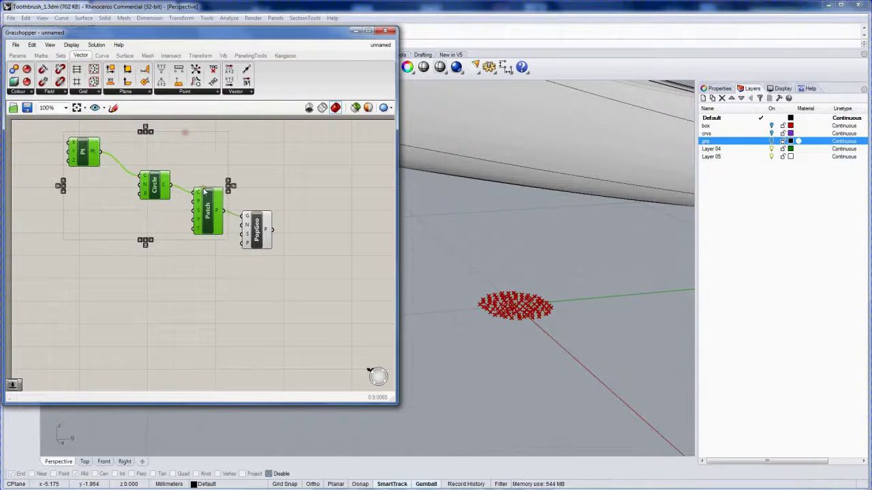
{"action": "left_click_drag", "start_coordinate": [208, 211], "coordinate": [194, 206]}
{"action": "left_click", "coordinate": [249, 195]}
{"action": "left_click", "coordinate": [258, 228]}
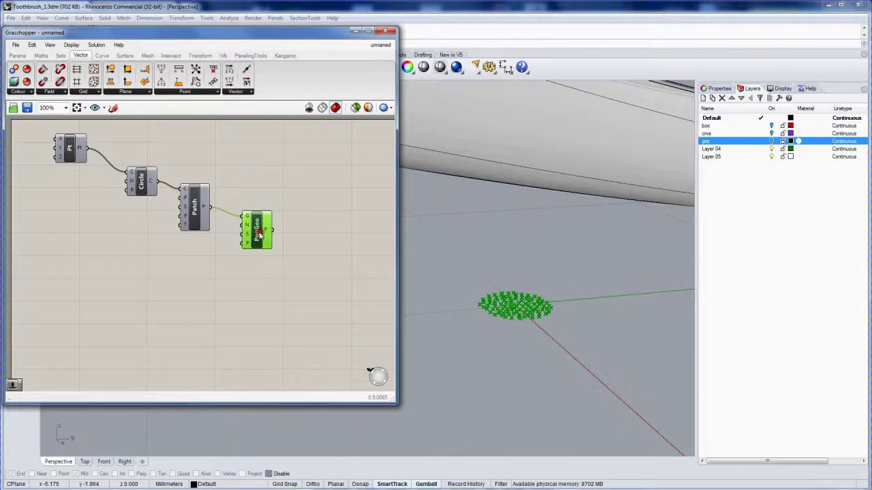
- Orbit the Rhino Perspective view to inspect the scattered points on the disc
{"action": "left_click", "coordinate": [299, 247]}
{"action": "right_click_drag", "start_coordinate": [509, 302], "coordinate": [540, 331]}
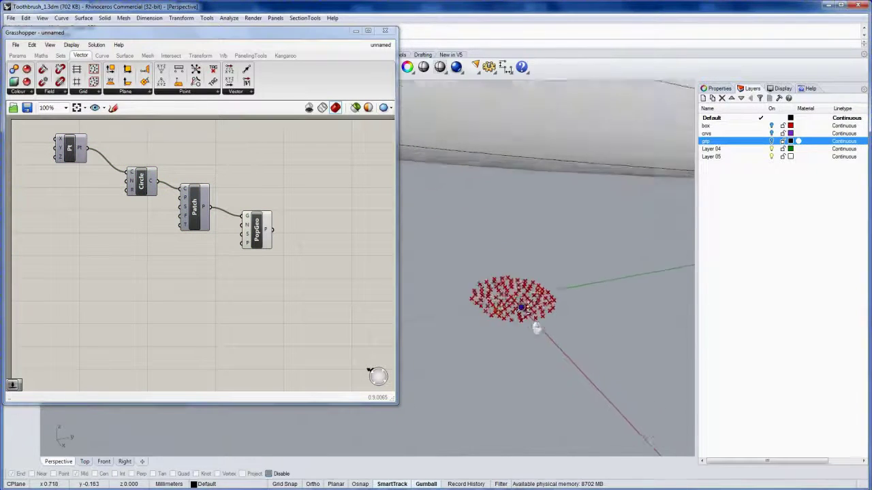
{"action": "scroll", "coordinate": [535, 327], "scroll_direction": "up", "scroll_amount": 5}
{"action": "mouse_move", "coordinate": [539, 288]}
{"action": "right_mouse_down"}
{"action": "mouse_move", "coordinate": [515, 272]}
{"action": "mouse_move", "coordinate": [557, 273]}
{"action": "right_mouse_up"}
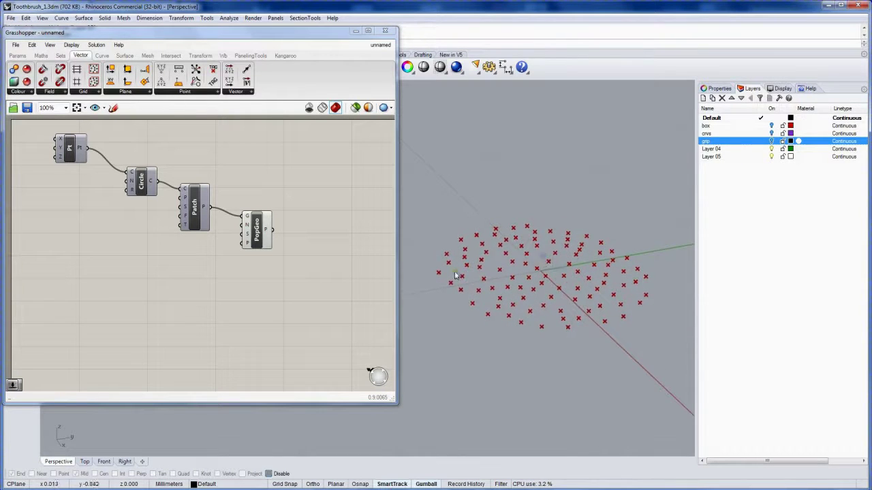
{"action": "mouse_move", "coordinate": [536, 231]}
{"action": "right_mouse_down"}
{"action": "mouse_move", "coordinate": [554, 284]}
{"action": "mouse_move", "coordinate": [538, 313]}
{"action": "right_mouse_up"}
{"action": "mouse_move", "coordinate": [596, 270]}
{"action": "right_mouse_down"}
{"action": "mouse_move", "coordinate": [584, 306]}
{"action": "mouse_move", "coordinate": [576, 302]}
{"action": "right_mouse_up"}
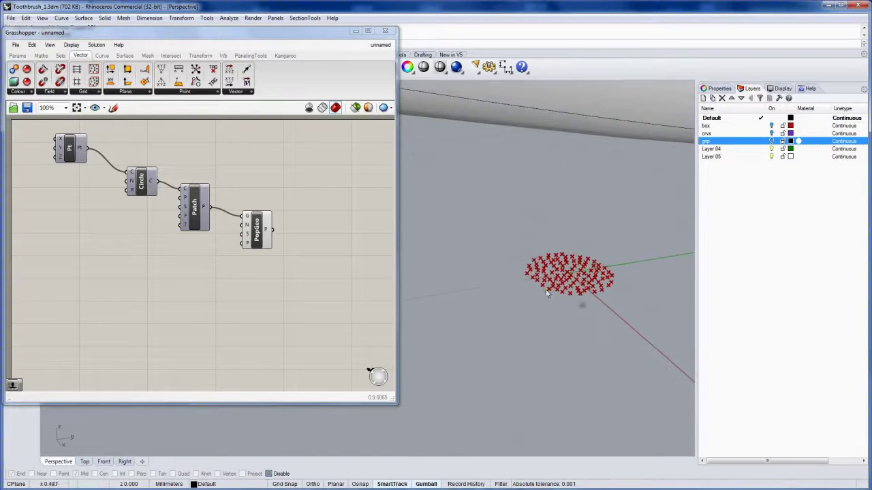
- Place a Move component from Transform > Euclidean
{"action": "left_click", "coordinate": [198, 56]}
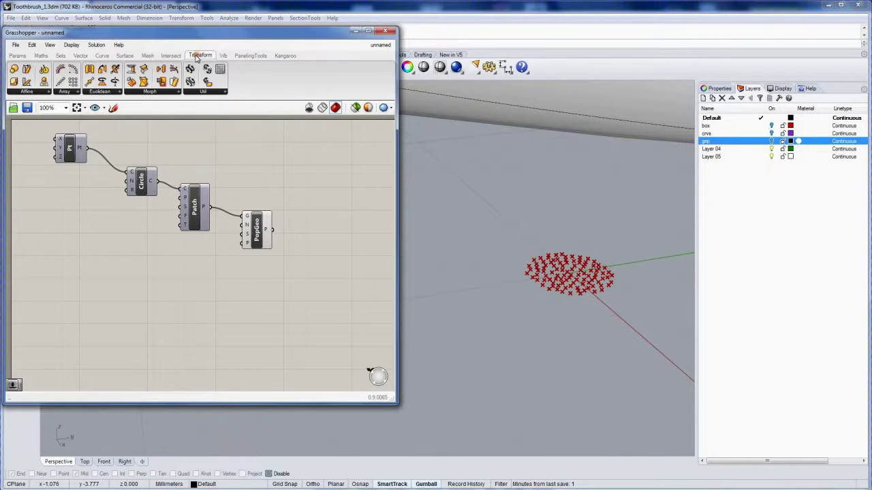
{"action": "left_click", "coordinate": [109, 91]}
{"action": "left_click_drag", "start_coordinate": [106, 120], "coordinate": [328, 280]}
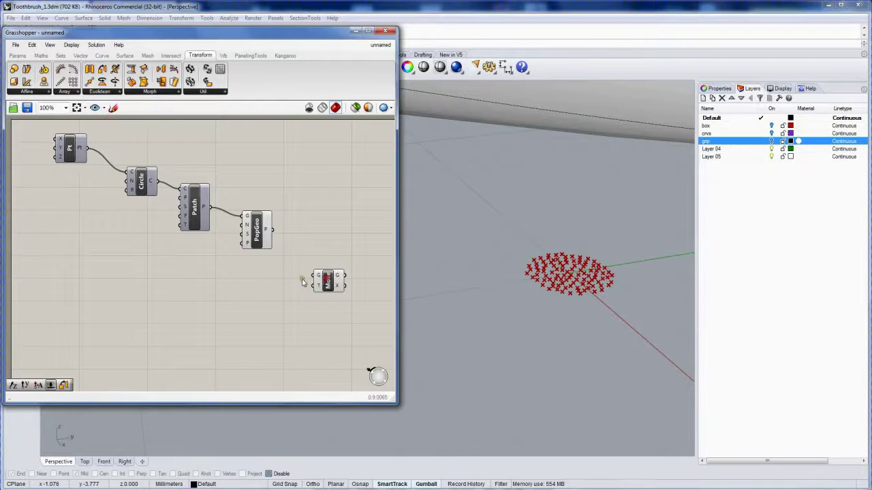
- Add a Unit Z vector, wiring populated points into Move G and Unit Z into Move T
{"action": "left_click", "coordinate": [80, 56]}
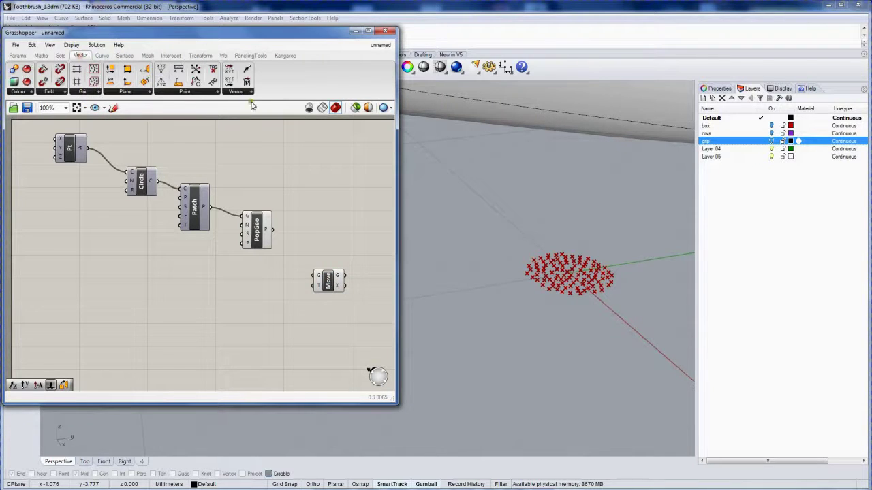
{"action": "left_click", "coordinate": [236, 92]}
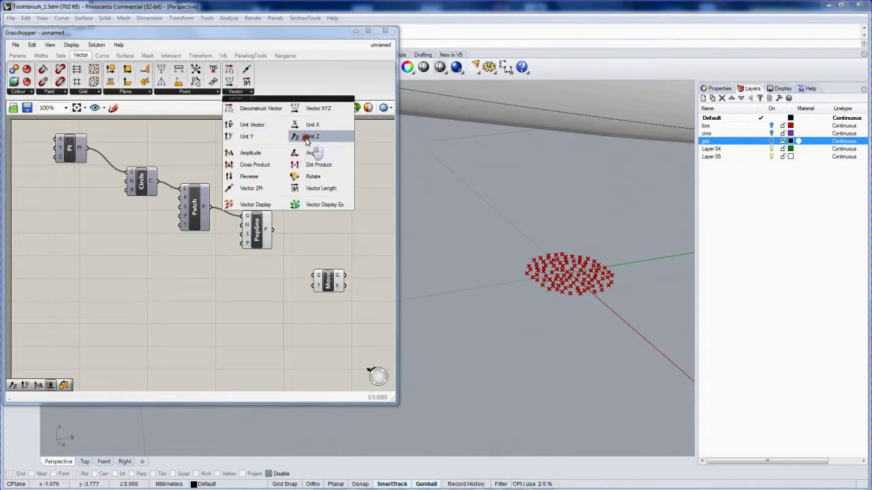
{"action": "mouse_move", "coordinate": [310, 137]}
{"action": "left_mouse_down"}
{"action": "mouse_move", "coordinate": [284, 312]}
{"action": "mouse_move", "coordinate": [280, 297]}
{"action": "left_mouse_up"}
{"action": "left_click_drag", "start_coordinate": [329, 280], "coordinate": [328, 258]}
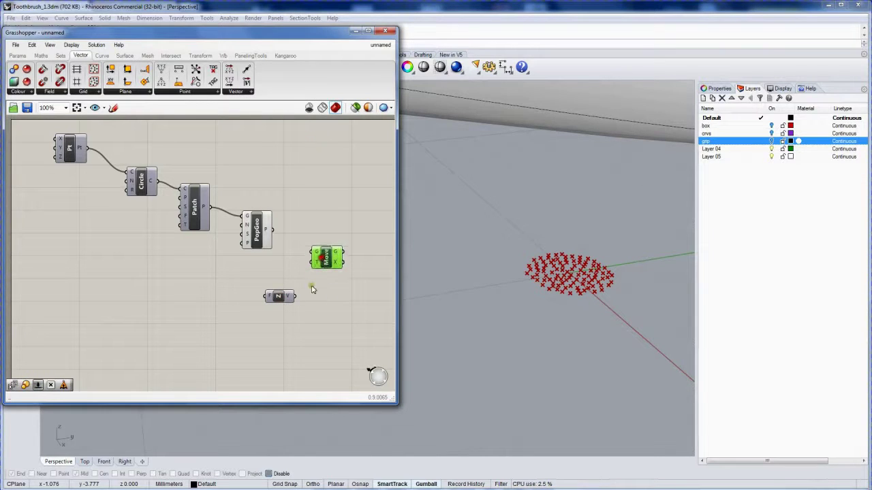
{"action": "left_click_drag", "start_coordinate": [296, 298], "coordinate": [311, 263]}
{"action": "left_click_drag", "start_coordinate": [273, 229], "coordinate": [311, 252]}
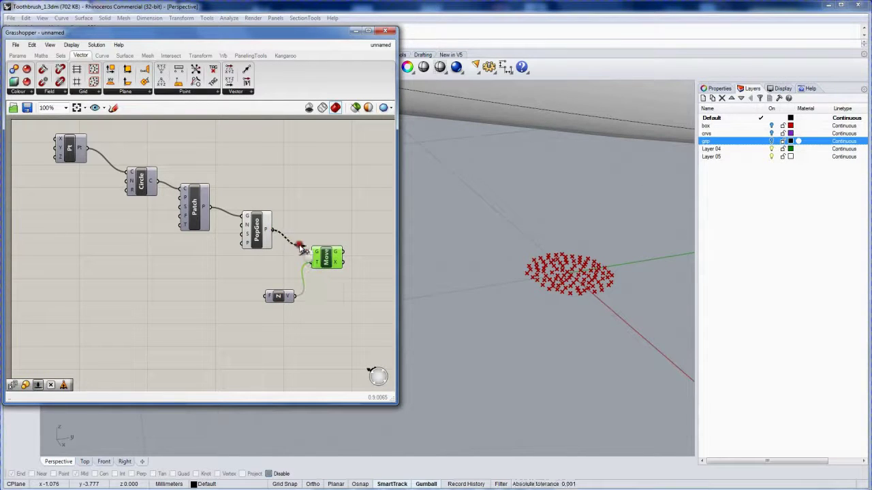
{"action": "left_click", "coordinate": [330, 221]}
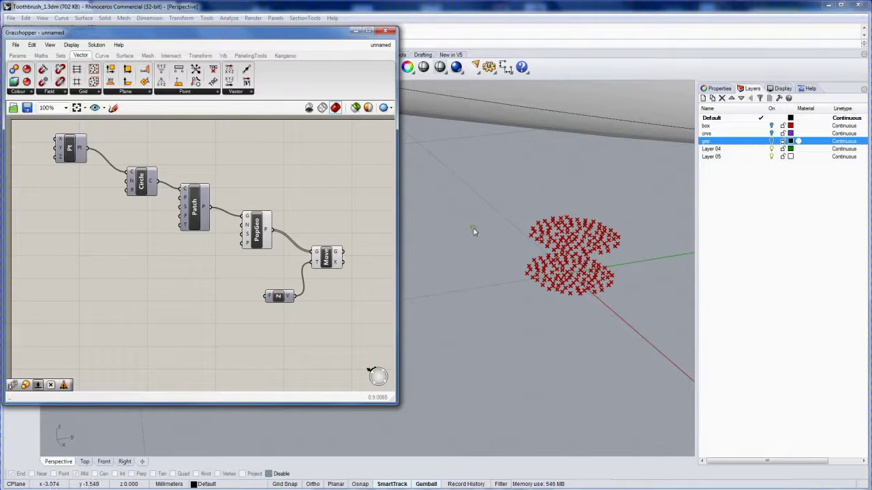
- Turn off Populate Geometry's preview and tidy the Unit Z and Move components
{"action": "left_click", "coordinate": [257, 232]}
{"action": "middle_click", "coordinate": [272, 252]}
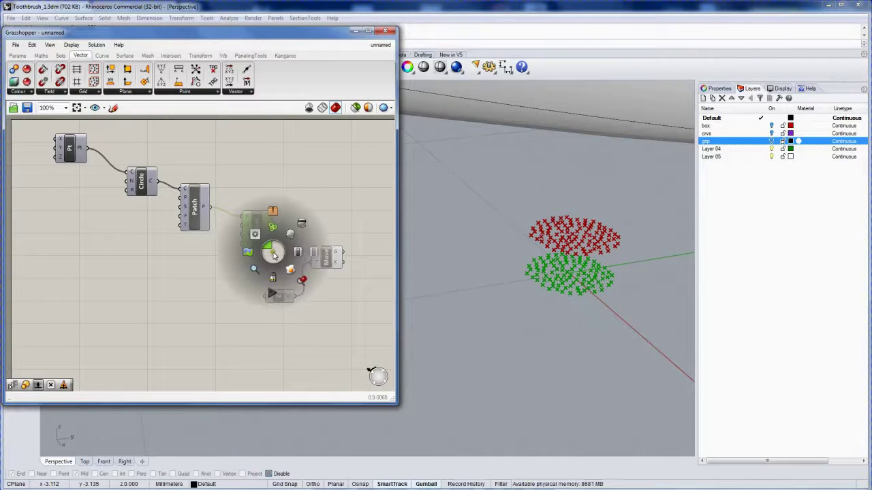
{"action": "left_click", "coordinate": [300, 224]}
{"action": "left_click", "coordinate": [329, 224]}
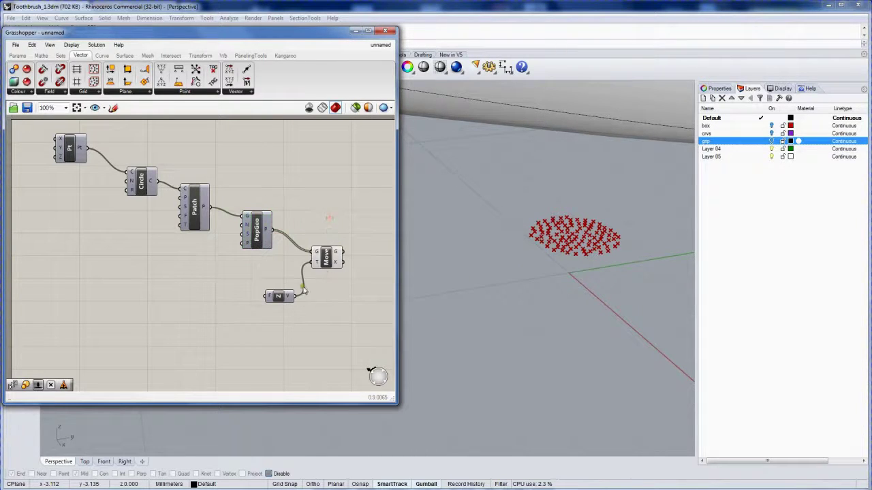
{"action": "left_click_drag", "start_coordinate": [280, 297], "coordinate": [279, 290]}
{"action": "left_click_drag", "start_coordinate": [320, 263], "coordinate": [318, 271]}
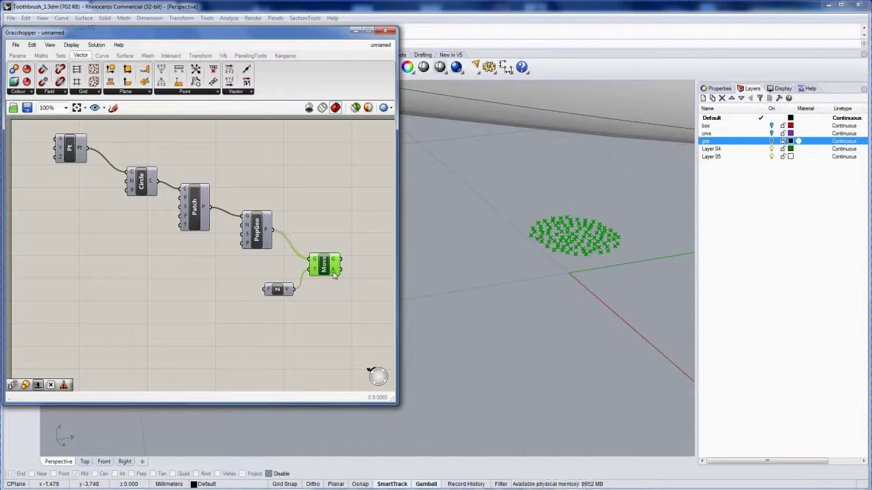
{"action": "left_click", "coordinate": [346, 238]}
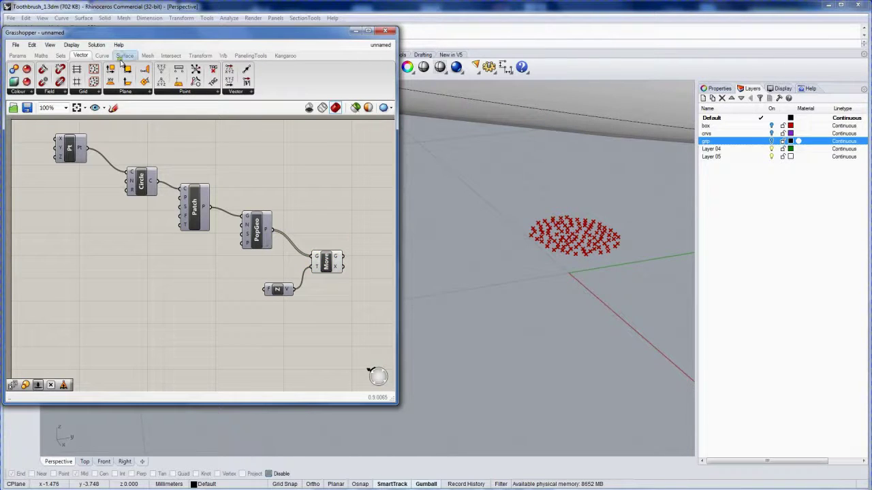
{"action": "left_click", "coordinate": [61, 55]}
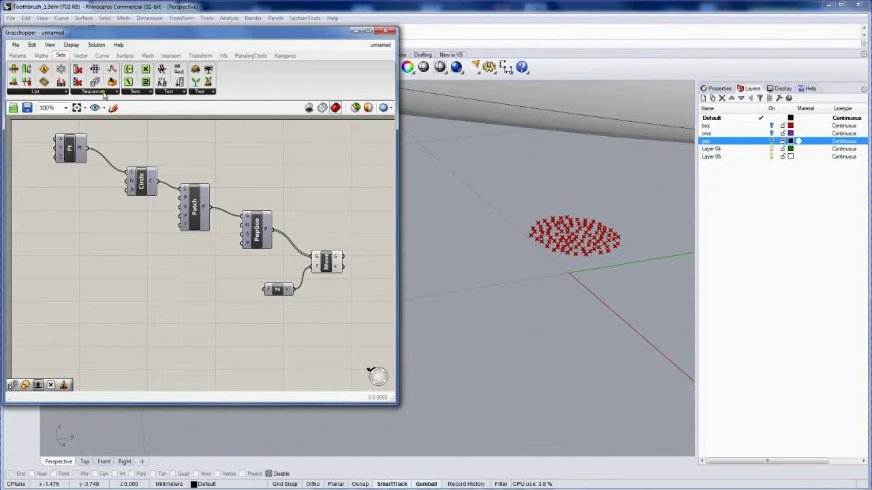
{"action": "left_click", "coordinate": [104, 94]}
- Place a Random component and wire its output into Unit Z's factor input
{"action": "left_click", "coordinate": [112, 256]}
{"action": "left_click", "coordinate": [204, 285]}
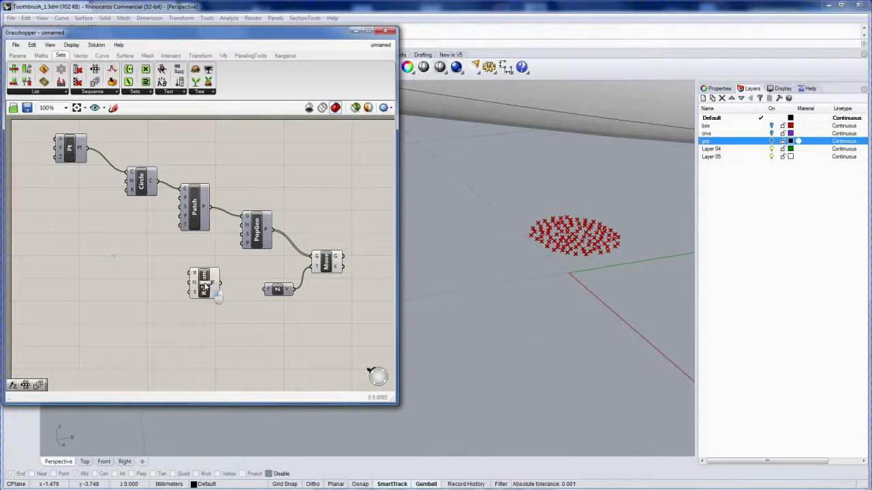
{"action": "mouse_move", "coordinate": [205, 286]}
{"action": "left_mouse_down"}
{"action": "mouse_move", "coordinate": [225, 299]}
{"action": "mouse_move", "coordinate": [267, 290]}
{"action": "left_mouse_up"}
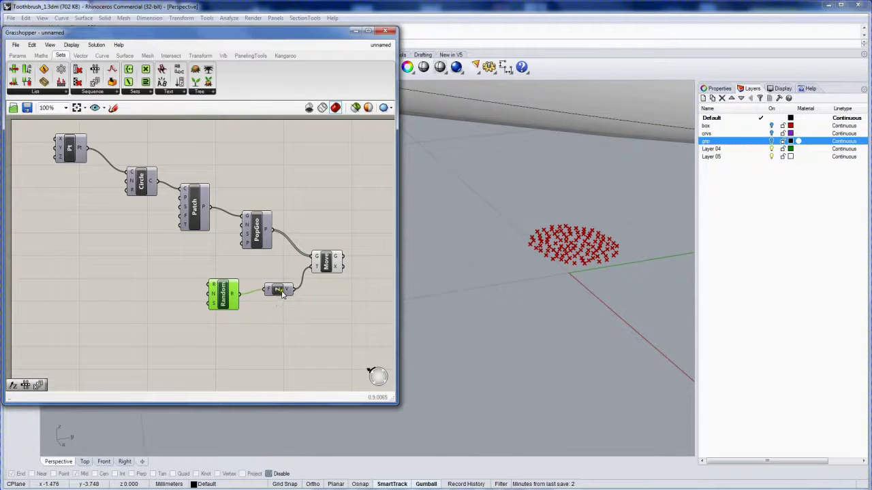
{"action": "left_click", "coordinate": [280, 292]}
{"action": "left_click_drag", "start_coordinate": [224, 303], "coordinate": [232, 297]}
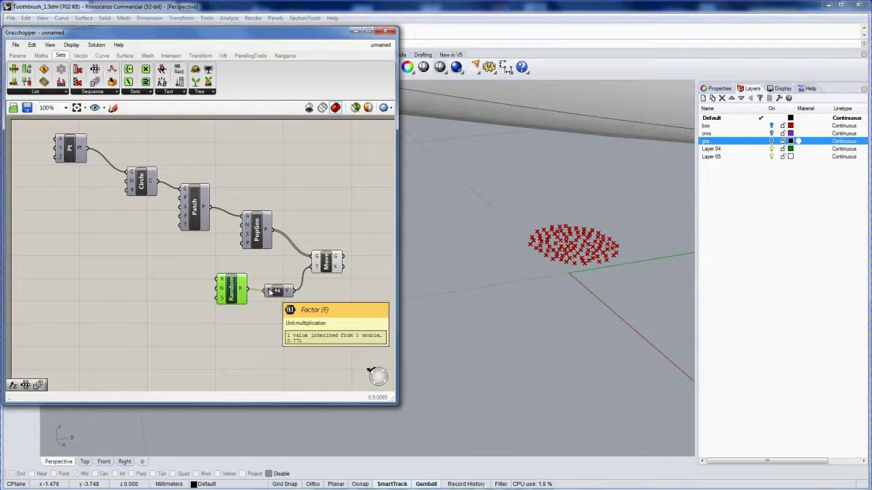
{"action": "left_click", "coordinate": [206, 307]}
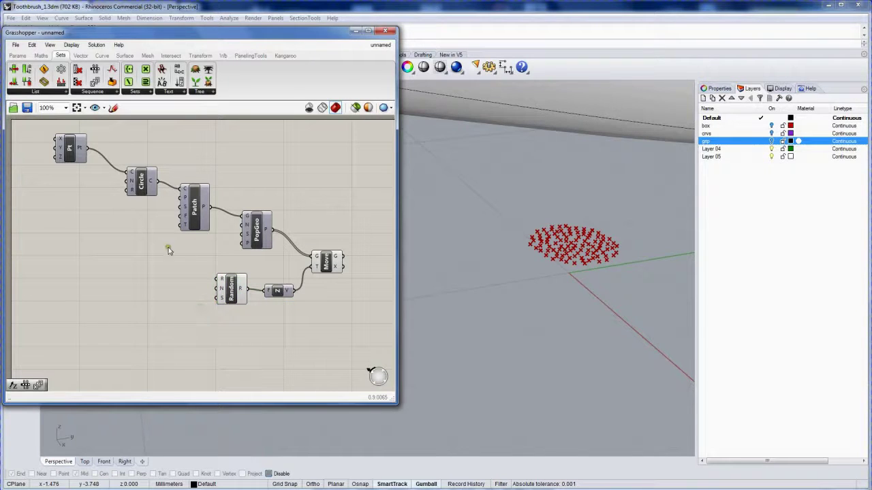
- Create a count slider set to 150 driving both Populate Geometry N and Random N
{"action": "double_click", "coordinate": [129, 257]}
{"action": "type", "text": "2"}
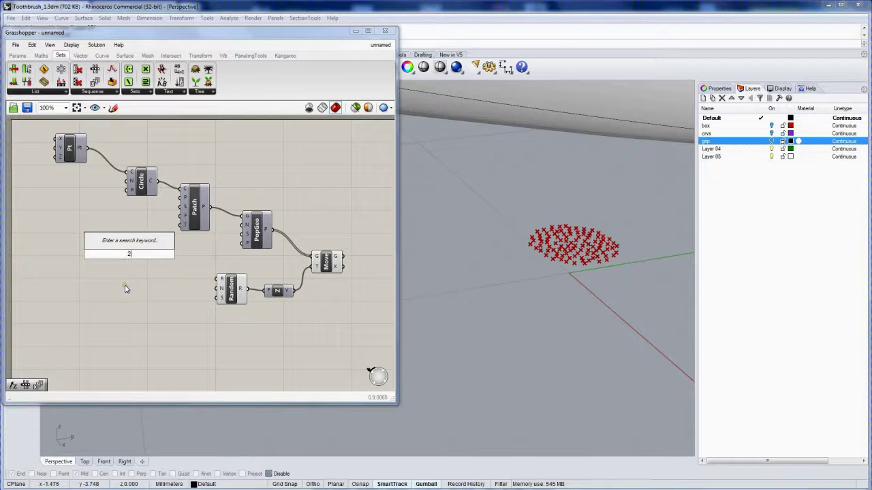
{"action": "type", "text": "00"}
{"action": "key", "text": "Return"}
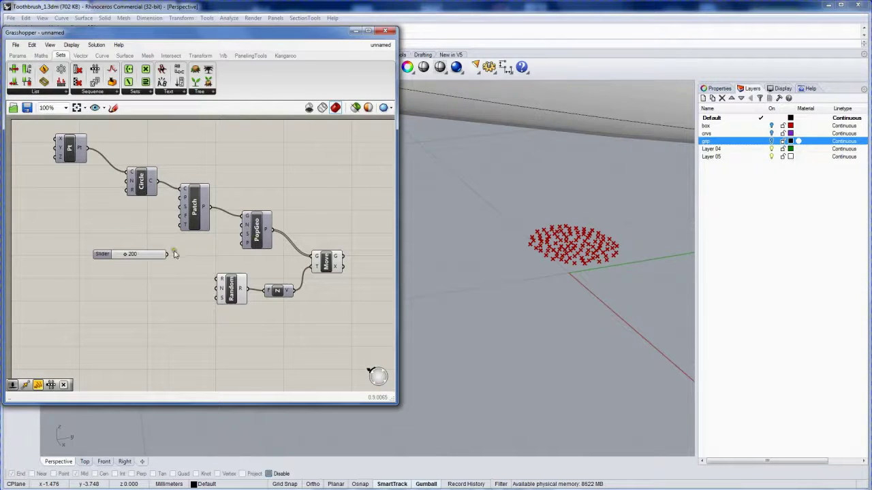
{"action": "left_click_drag", "start_coordinate": [166, 255], "coordinate": [244, 224]}
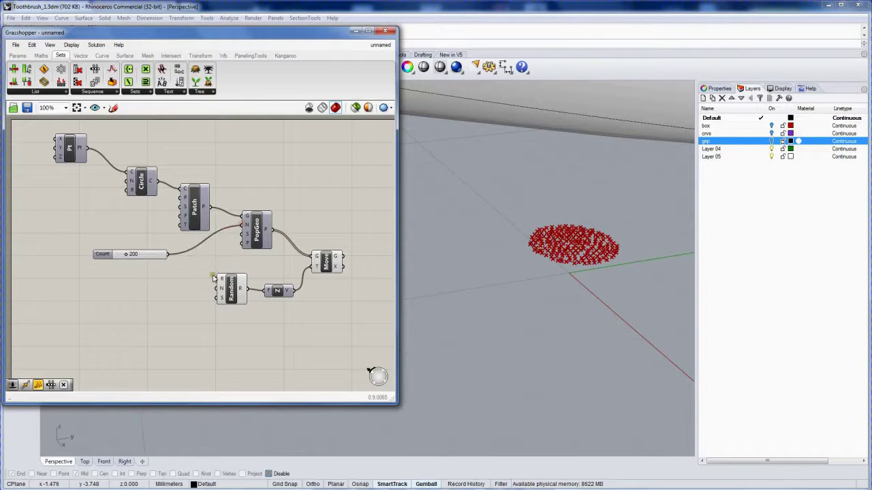
{"action": "left_click_drag", "start_coordinate": [111, 254], "coordinate": [153, 253]}
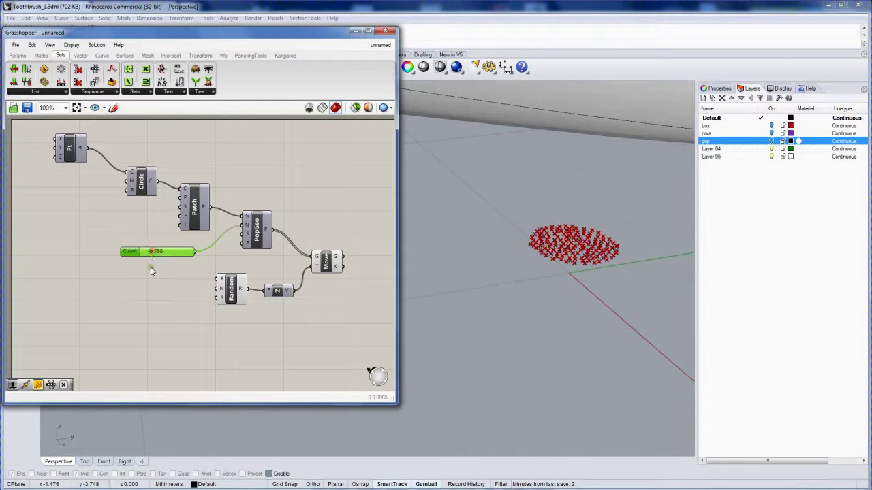
{"action": "left_click_drag", "start_coordinate": [133, 251], "coordinate": [126, 251]}
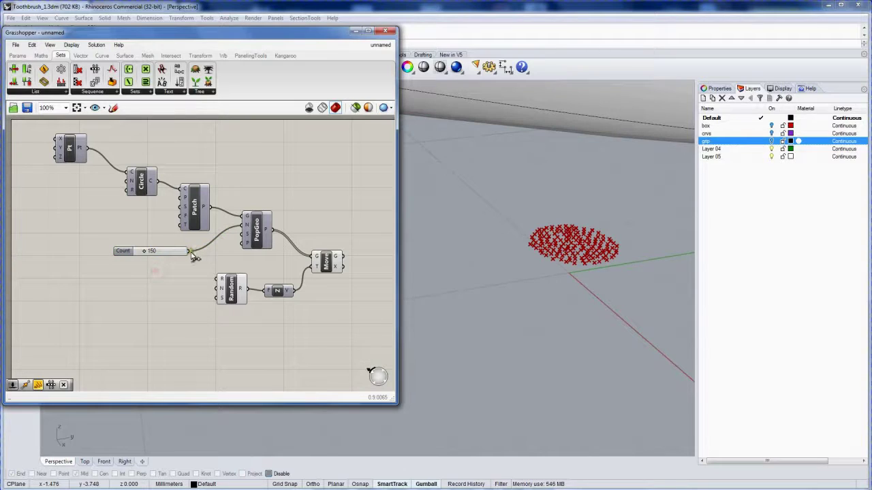
{"action": "left_click_drag", "start_coordinate": [190, 253], "coordinate": [218, 298]}
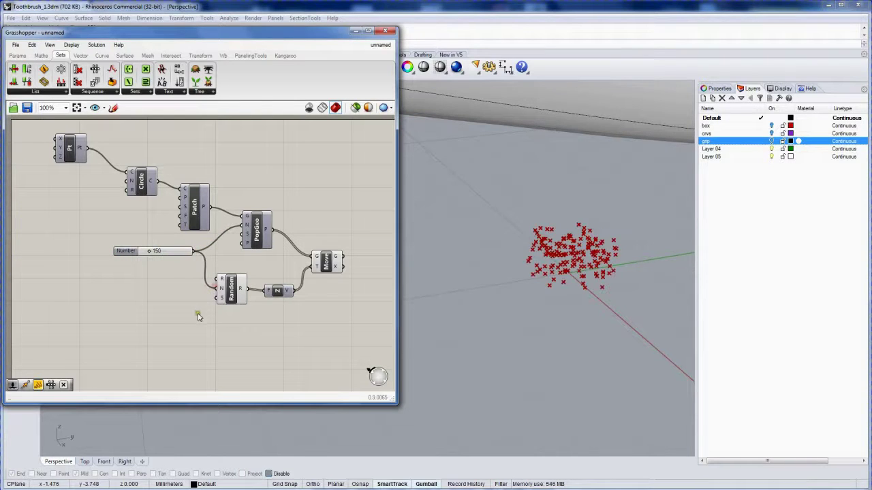
{"action": "mouse_move", "coordinate": [558, 292]}
{"action": "right_mouse_down"}
{"action": "mouse_move", "coordinate": [506, 250]}
{"action": "mouse_move", "coordinate": [463, 272]}
{"action": "mouse_move", "coordinate": [522, 259]}
{"action": "mouse_move", "coordinate": [559, 286]}
{"action": "mouse_move", "coordinate": [484, 275]}
{"action": "right_mouse_up"}
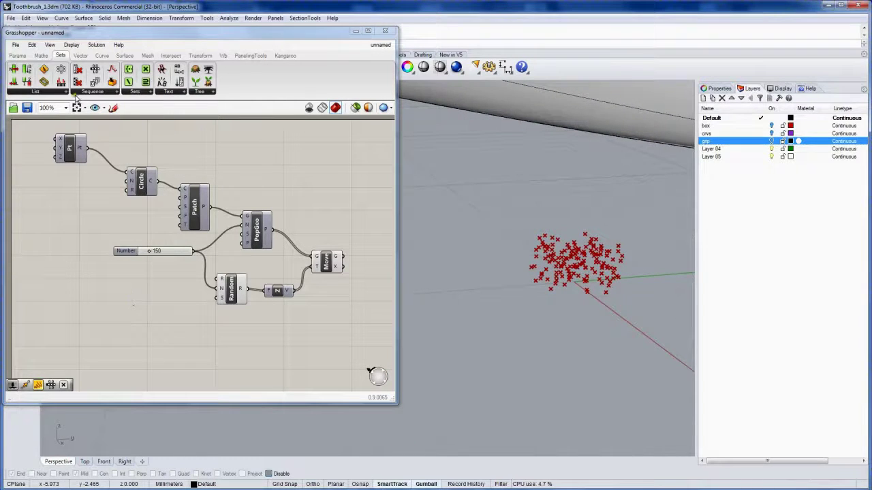
- Add a number slider set to 0.170 as Random's range input
{"action": "left_click", "coordinate": [17, 55]}
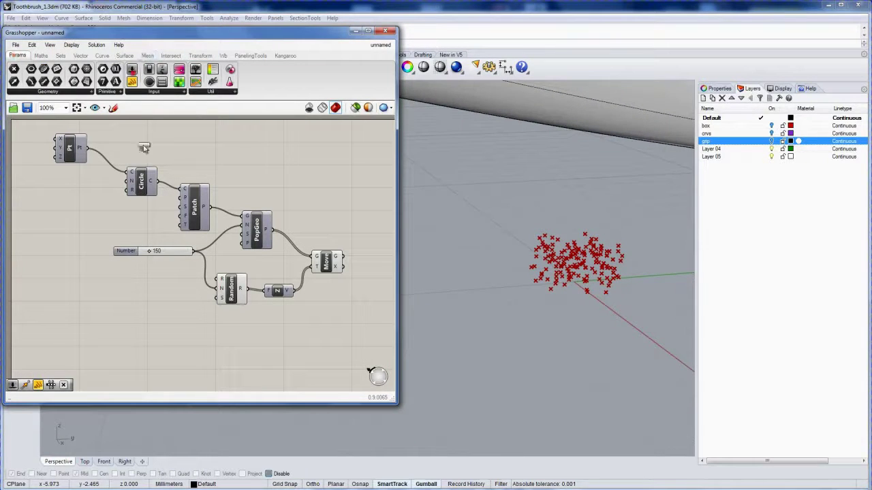
{"action": "mouse_move", "coordinate": [143, 147]}
{"action": "left_mouse_down"}
{"action": "mouse_move", "coordinate": [116, 284]}
{"action": "mouse_move", "coordinate": [166, 296]}
{"action": "mouse_move", "coordinate": [224, 274]}
{"action": "mouse_move", "coordinate": [217, 279]}
{"action": "left_mouse_up"}
{"action": "left_click_drag", "start_coordinate": [86, 291], "coordinate": [115, 289]}
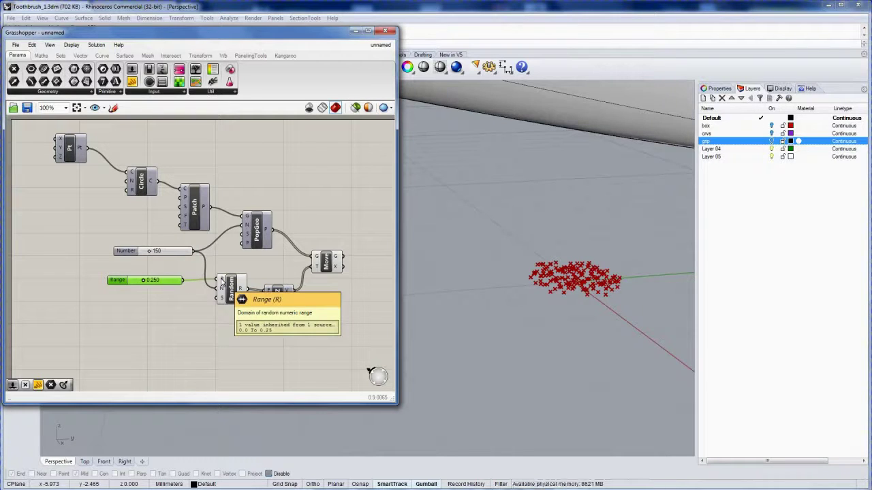
{"action": "mouse_move", "coordinate": [144, 282]}
{"action": "left_mouse_down"}
{"action": "mouse_move", "coordinate": [163, 282]}
{"action": "mouse_move", "coordinate": [140, 282]}
{"action": "left_mouse_up"}
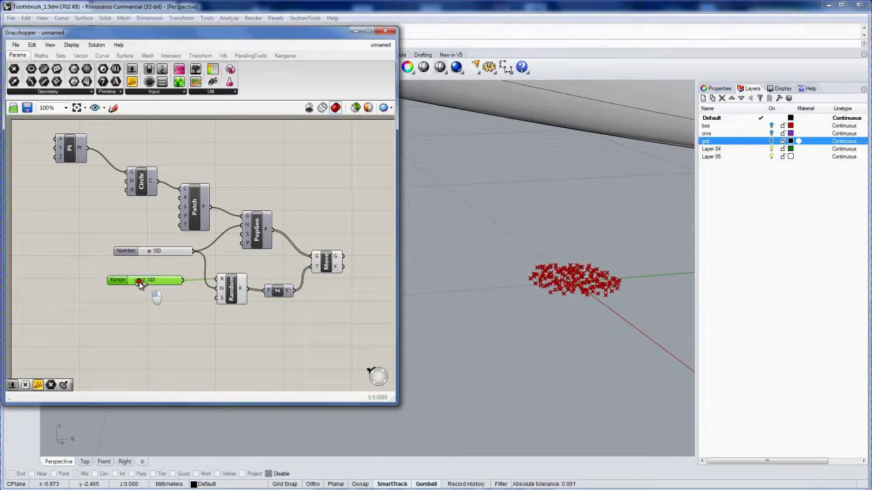
{"action": "right_click_drag", "start_coordinate": [480, 290], "coordinate": [656, 311]}
{"action": "mouse_move", "coordinate": [371, 314]}
{"action": "right_mouse_down"}
{"action": "mouse_move", "coordinate": [297, 320]}
{"action": "mouse_move", "coordinate": [296, 302]}
{"action": "right_mouse_up"}
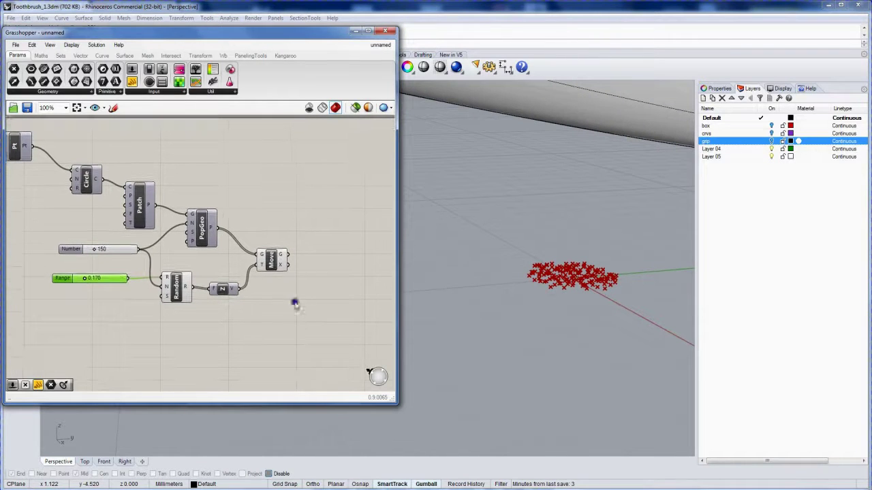
{"action": "left_click", "coordinate": [311, 288]}
- Add a Line component starting from the moved points
{"action": "left_click", "coordinate": [105, 55]}
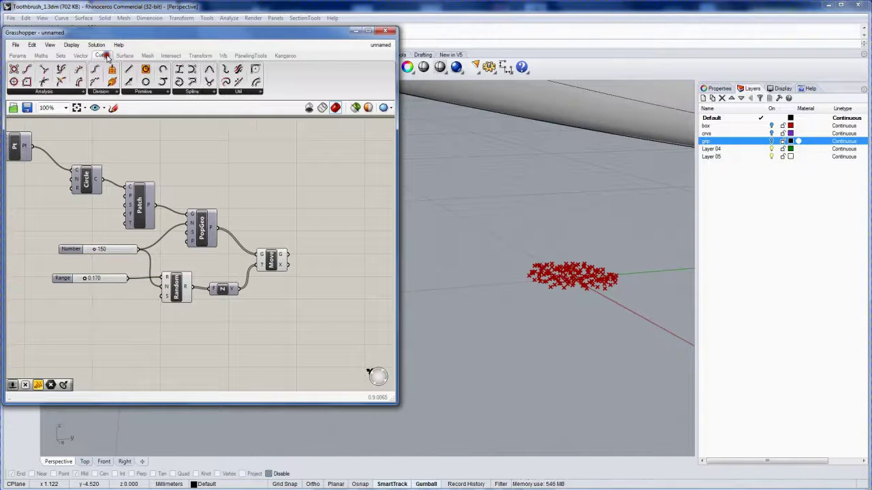
{"action": "left_click", "coordinate": [132, 91]}
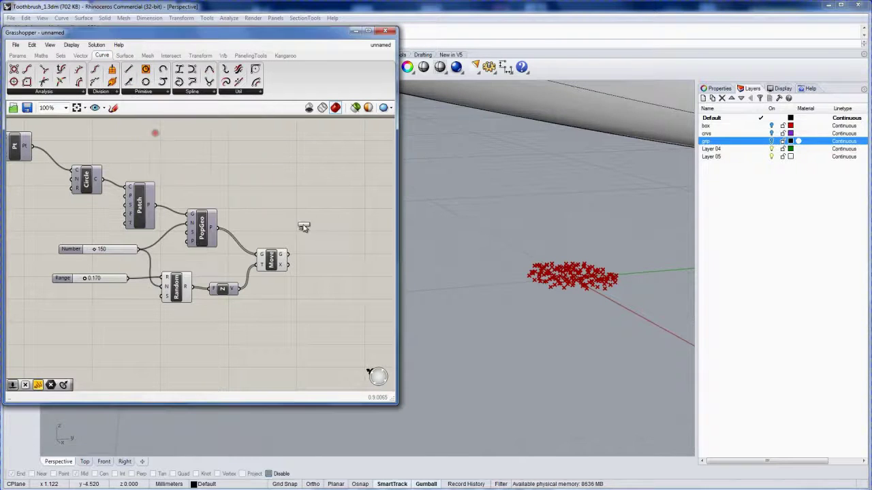
{"action": "left_click_drag", "start_coordinate": [303, 227], "coordinate": [333, 252]}
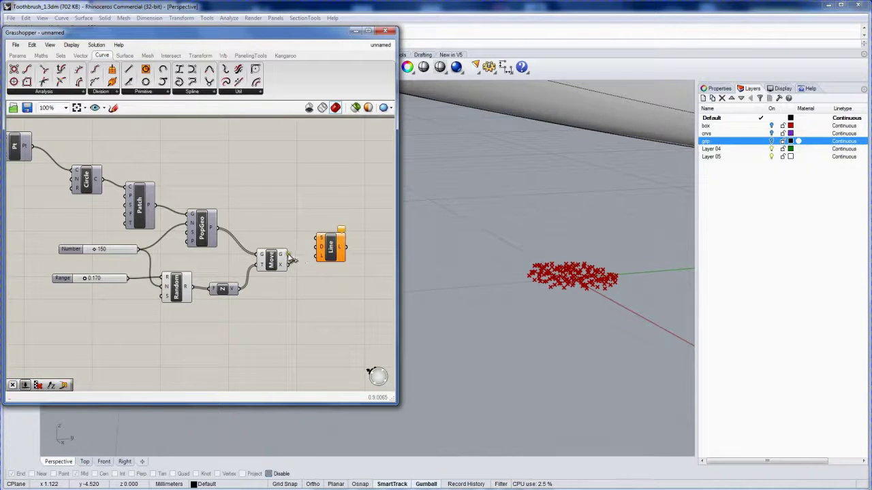
{"action": "mouse_move", "coordinate": [288, 255]}
{"action": "left_mouse_down"}
{"action": "mouse_move", "coordinate": [317, 238]}
{"action": "mouse_move", "coordinate": [334, 288]}
{"action": "left_mouse_up"}
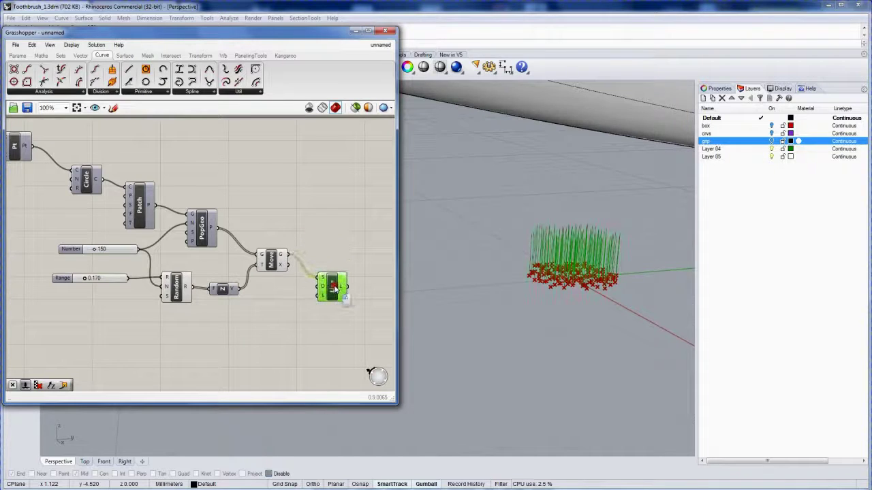
{"action": "left_click", "coordinate": [331, 246]}
{"action": "right_click_drag", "start_coordinate": [296, 308], "coordinate": [289, 276]}
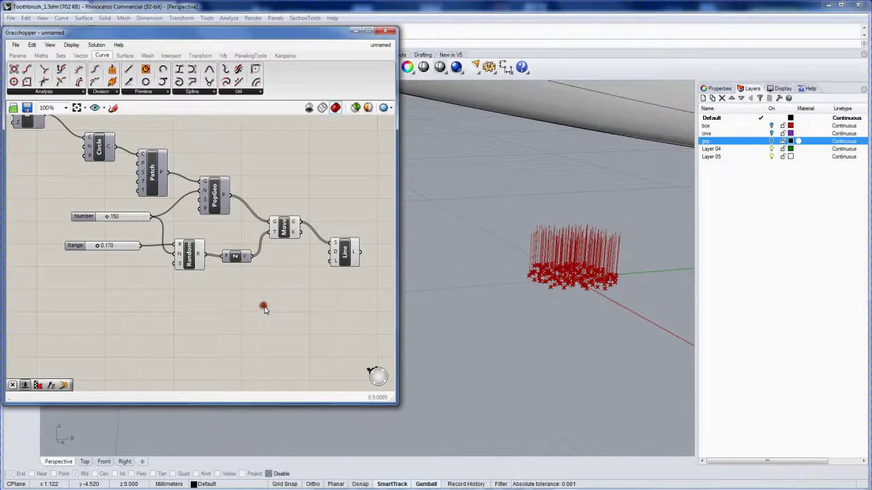
- Drive the line length with a number slider, settling the bristle length at 5.20
{"action": "double_click", "coordinate": [264, 307]}
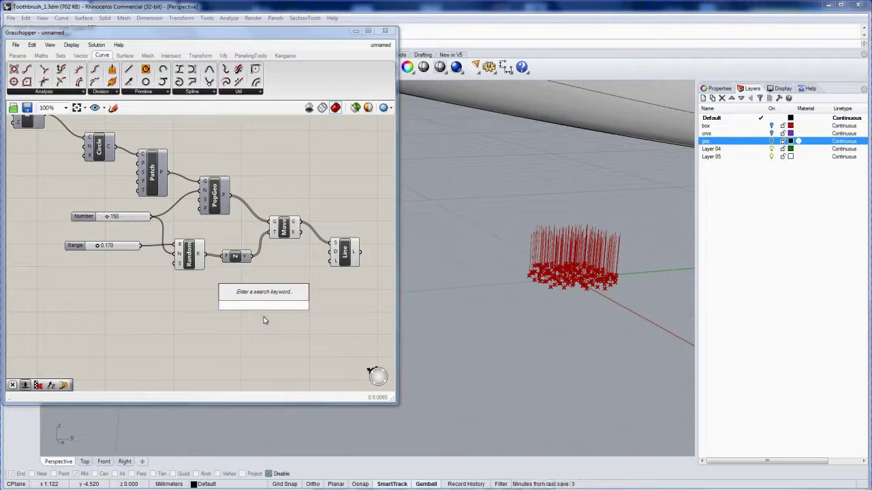
{"action": "type", "text": "3"}
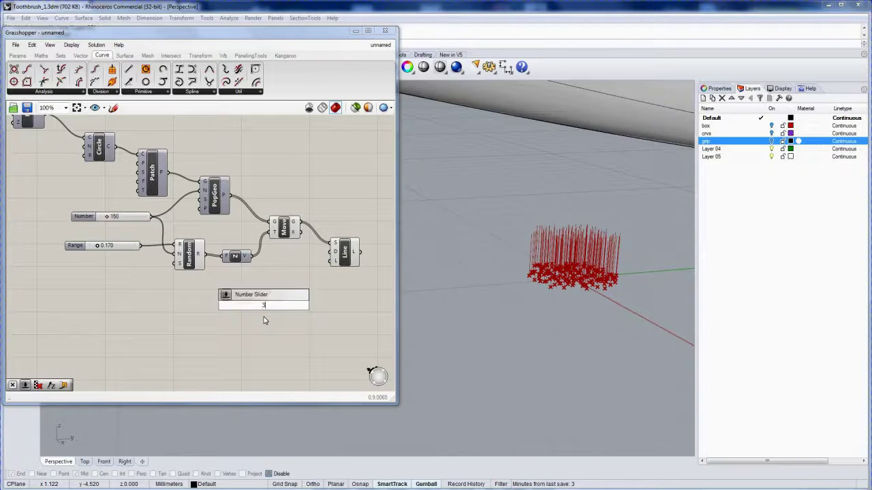
{"action": "key", "text": "Return"}
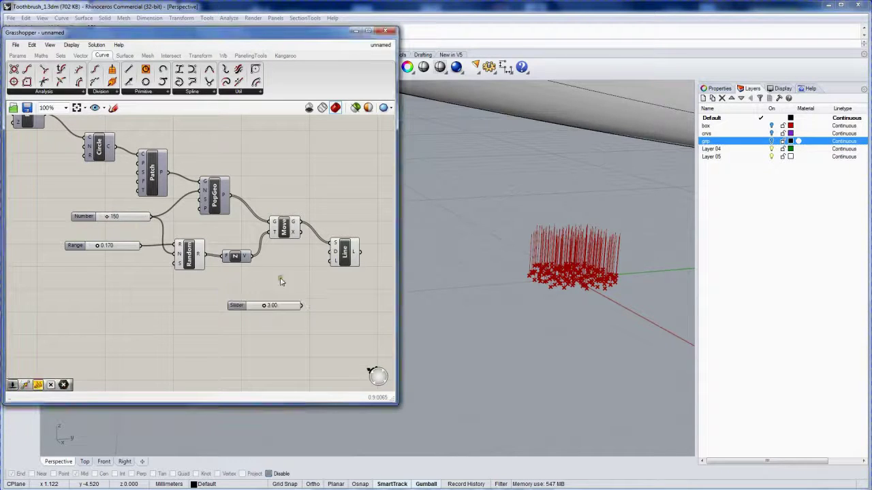
{"action": "left_click_drag", "start_coordinate": [305, 306], "coordinate": [332, 259]}
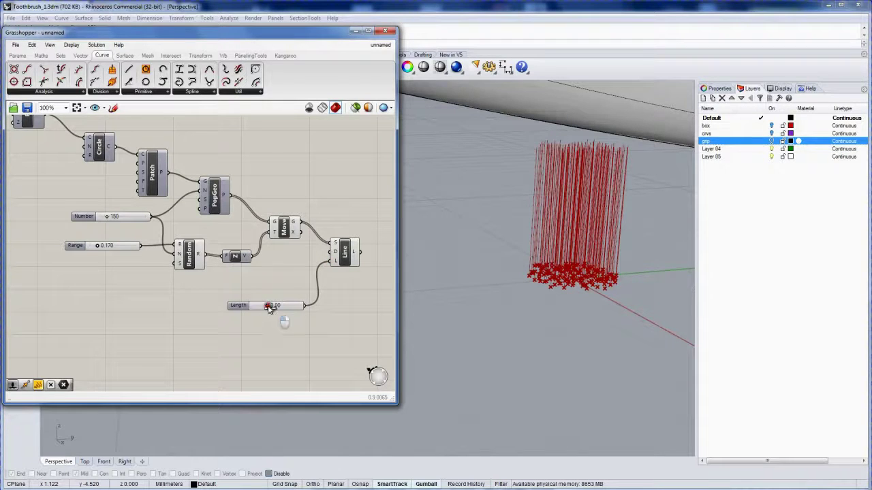
{"action": "left_click_drag", "start_coordinate": [269, 308], "coordinate": [284, 306]}
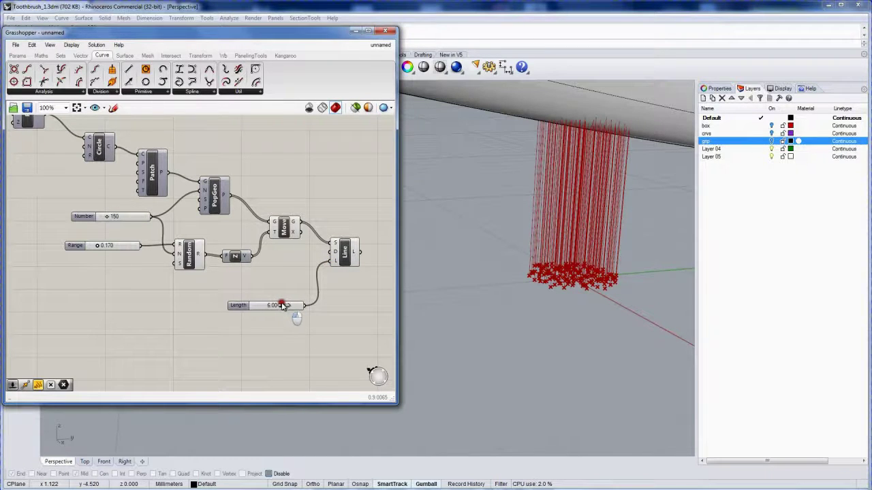
{"action": "mouse_move", "coordinate": [550, 302]}
{"action": "right_mouse_down"}
{"action": "mouse_move", "coordinate": [555, 279]}
{"action": "mouse_move", "coordinate": [534, 322]}
{"action": "mouse_move", "coordinate": [515, 293]}
{"action": "mouse_move", "coordinate": [494, 293]}
{"action": "right_mouse_up"}
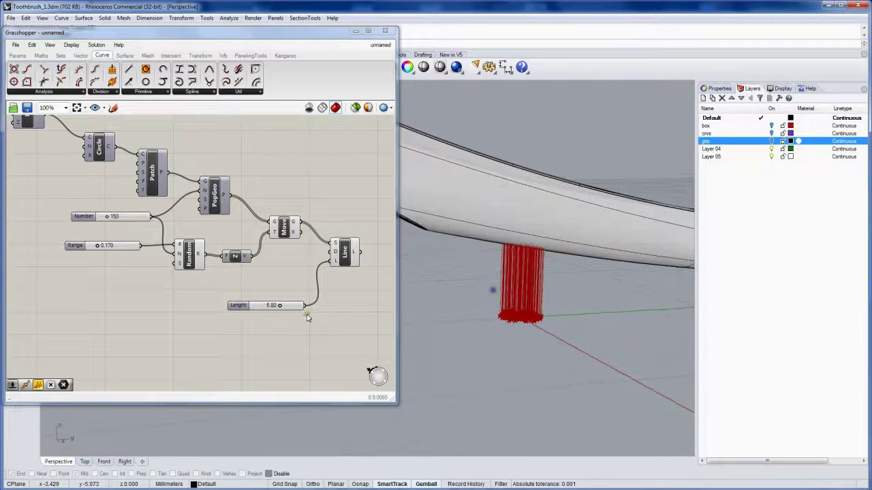
{"action": "left_click_drag", "start_coordinate": [281, 309], "coordinate": [276, 308]}
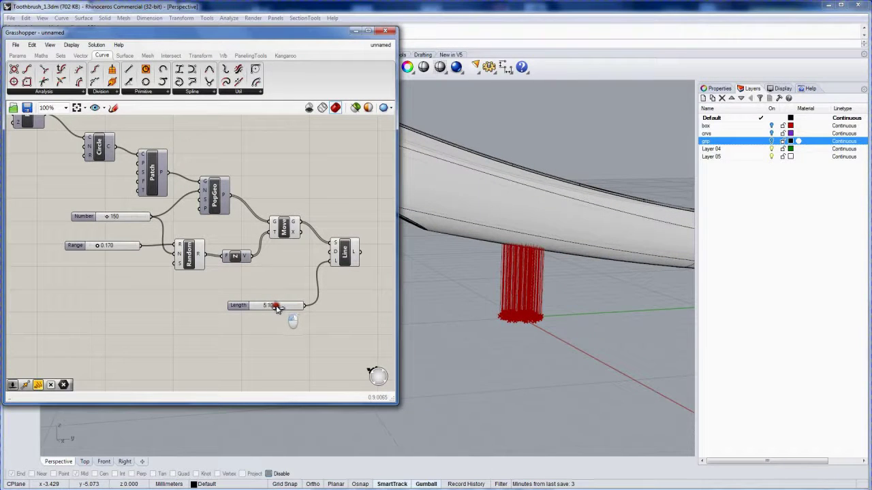
{"action": "right_click_drag", "start_coordinate": [236, 254], "coordinate": [247, 281]}
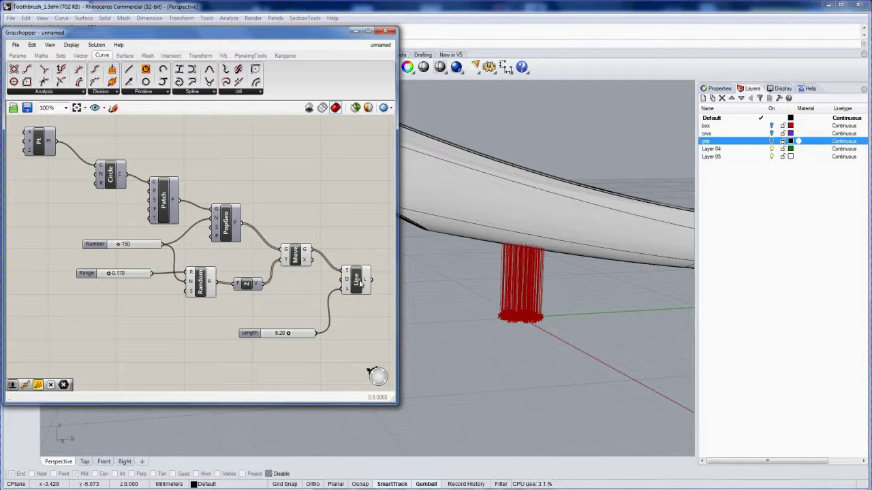
{"action": "left_click", "coordinate": [359, 284]}
- Bake the Line component's bristles into Rhino and close Grasshopper
{"action": "left_click", "coordinate": [368, 243]}
{"action": "left_click", "coordinate": [367, 271]}
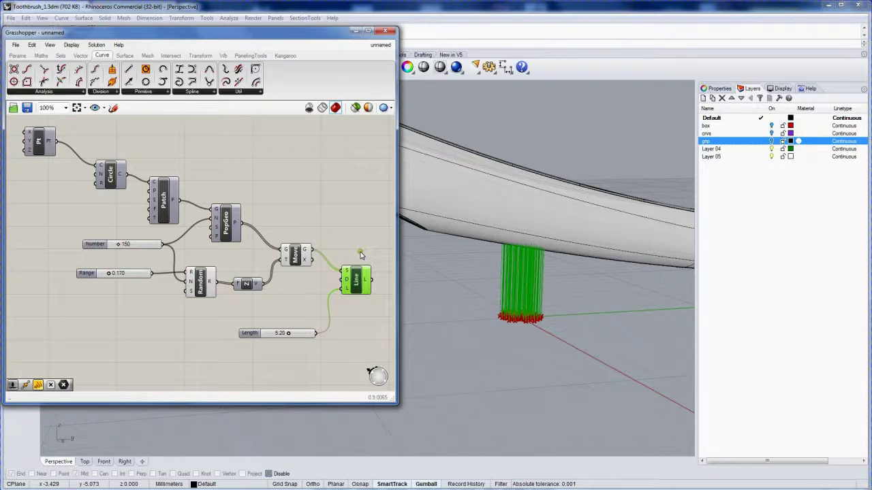
{"action": "key", "text": "space"}
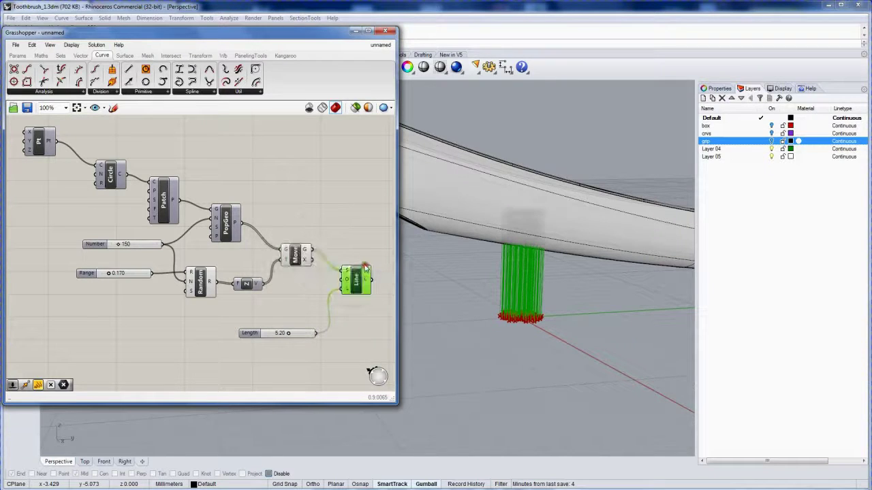
{"action": "left_click", "coordinate": [362, 243]}
{"action": "left_click", "coordinate": [385, 31]}
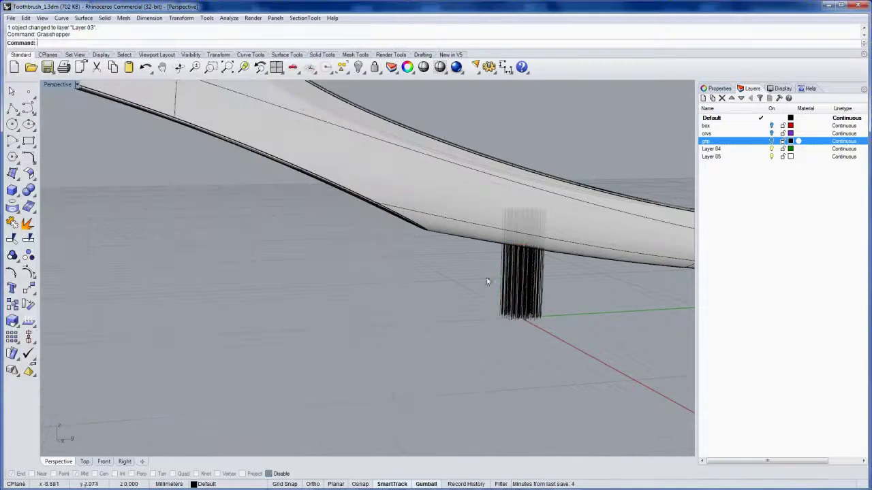
- Select the 150 baked bristle curves and move them onto the toothbrush head
{"action": "left_click_drag", "start_coordinate": [563, 322], "coordinate": [495, 278]}
{"action": "right_click_drag", "start_coordinate": [494, 278], "coordinate": [499, 307]}
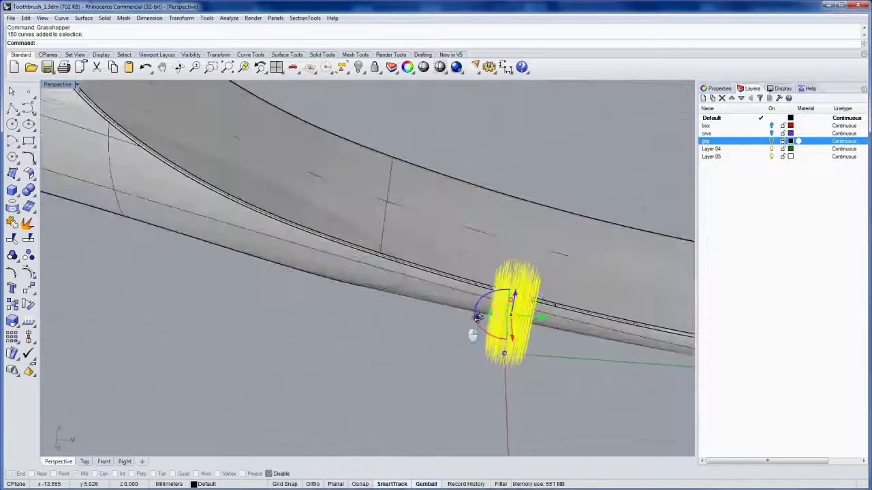
{"action": "scroll", "coordinate": [508, 290], "scroll_direction": "up", "scroll_amount": 3}
{"action": "right_click_drag", "start_coordinate": [521, 256], "coordinate": [378, 267]}
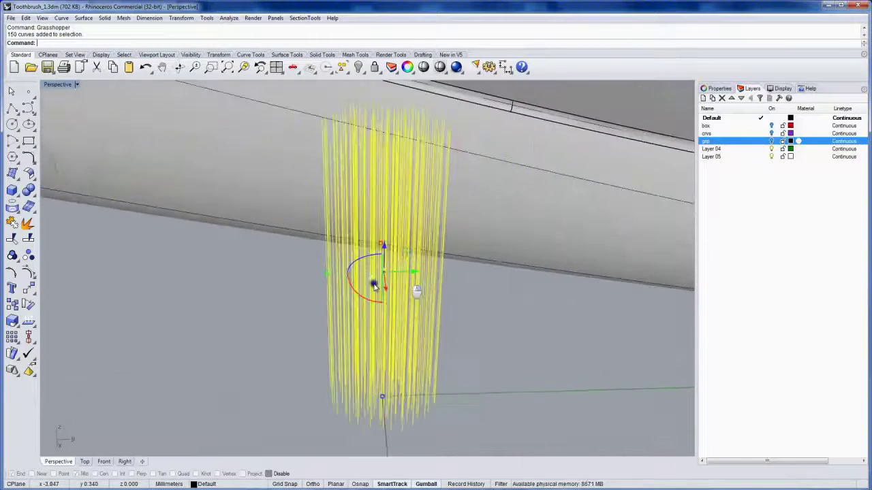
{"action": "scroll", "coordinate": [378, 267], "scroll_direction": "down", "scroll_amount": 5}
{"action": "mouse_move", "coordinate": [395, 318]}
{"action": "right_mouse_down"}
{"action": "mouse_move", "coordinate": [412, 331]}
{"action": "mouse_move", "coordinate": [431, 312]}
{"action": "mouse_move", "coordinate": [425, 274]}
{"action": "right_mouse_up"}
{"action": "scroll", "coordinate": [425, 274], "scroll_direction": "down", "scroll_amount": 5}
{"action": "mouse_move", "coordinate": [435, 327]}
{"action": "right_mouse_down"}
{"action": "mouse_move", "coordinate": [444, 318]}
{"action": "mouse_move", "coordinate": [327, 286]}
{"action": "right_mouse_up"}
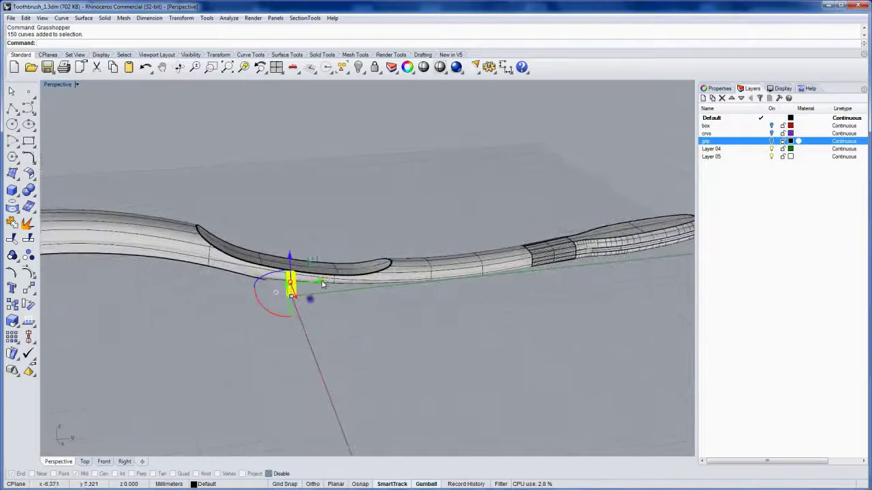
{"action": "left_click", "coordinate": [339, 280]}
{"action": "mouse_move", "coordinate": [339, 281]}
{"action": "left_mouse_down"}
{"action": "mouse_move", "coordinate": [594, 249]}
{"action": "mouse_move", "coordinate": [603, 197]}
{"action": "left_mouse_up"}
{"action": "type", "text": "ZS"}
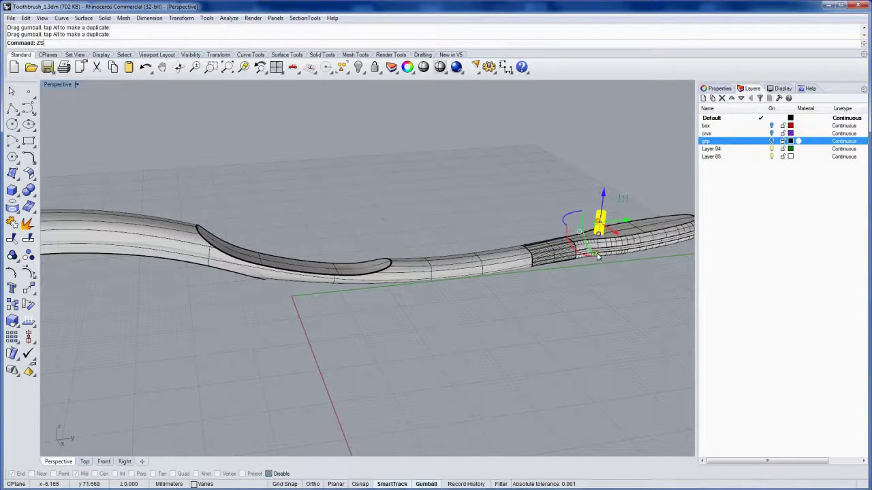
{"action": "key", "text": "ctrl+shift+e"}
- Show the bristle control points and scale the bottom points inward to taper the tuft base
{"action": "left_click", "coordinate": [250, 225]}
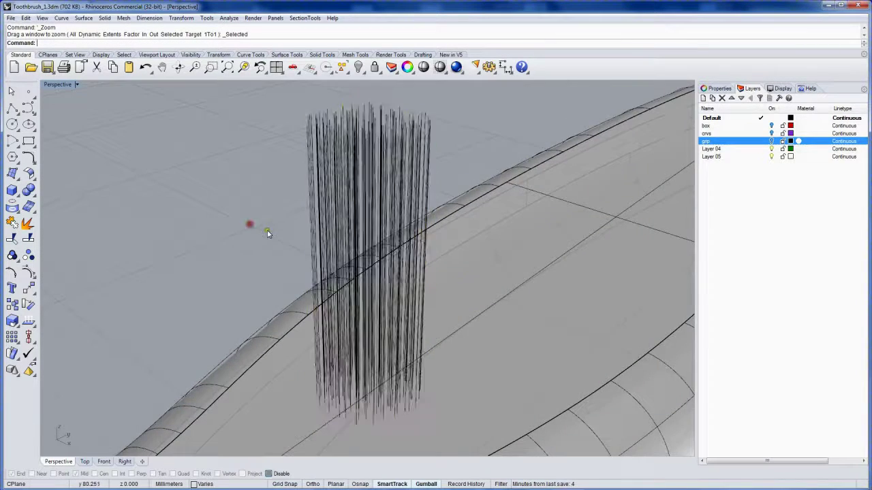
{"action": "right_click_drag", "start_coordinate": [250, 225], "coordinate": [278, 247]}
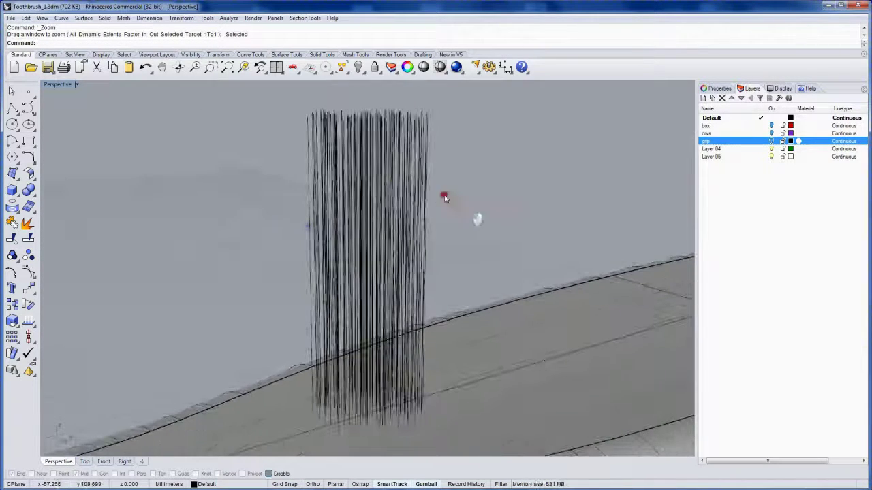
{"action": "left_click_drag", "start_coordinate": [445, 196], "coordinate": [253, 148]}
{"action": "mouse_move", "coordinate": [253, 147]}
{"action": "right_mouse_down"}
{"action": "mouse_move", "coordinate": [291, 205]}
{"action": "mouse_move", "coordinate": [288, 226]}
{"action": "mouse_move", "coordinate": [317, 216]}
{"action": "mouse_move", "coordinate": [294, 215]}
{"action": "mouse_move", "coordinate": [341, 305]}
{"action": "mouse_move", "coordinate": [288, 292]}
{"action": "right_mouse_up"}
{"action": "key", "text": "F10"}
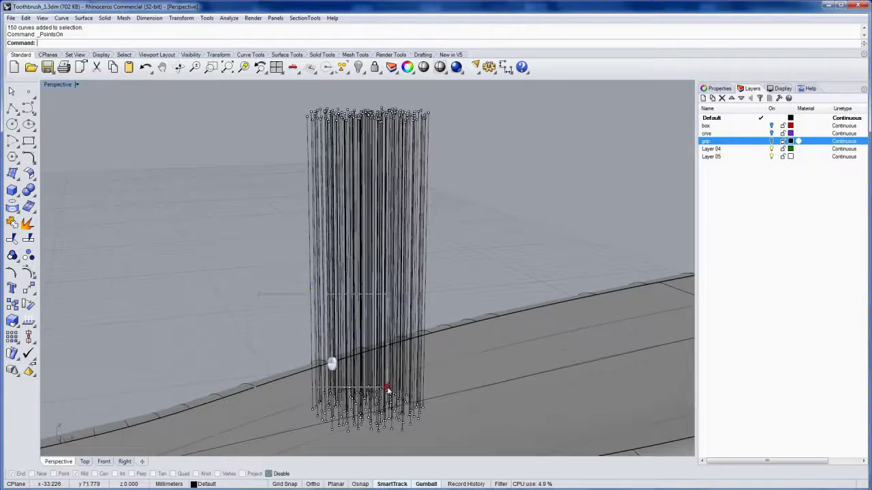
{"action": "left_click_drag", "start_coordinate": [386, 388], "coordinate": [482, 417]}
{"action": "mouse_move", "coordinate": [482, 418]}
{"action": "right_mouse_down"}
{"action": "mouse_move", "coordinate": [445, 362]}
{"action": "mouse_move", "coordinate": [386, 311]}
{"action": "right_mouse_up"}
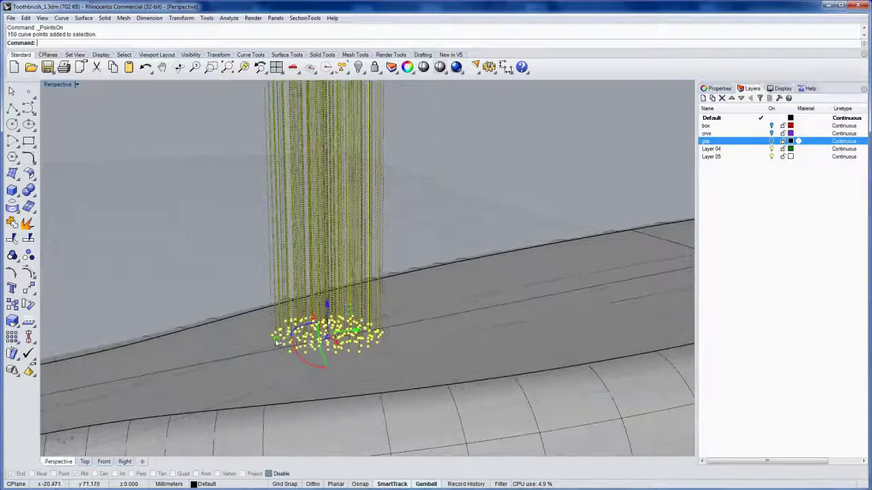
{"action": "left_click_drag", "start_coordinate": [276, 343], "coordinate": [308, 334]}
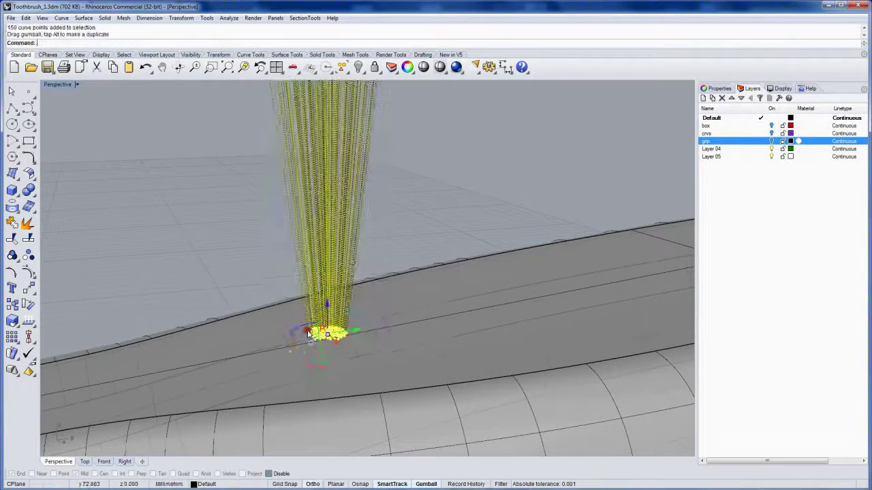
{"action": "key", "text": "Escape"}
- Select the bristles' top points and reposition them with the gumball
{"action": "mouse_move", "coordinate": [282, 282]}
{"action": "right_mouse_down"}
{"action": "mouse_move", "coordinate": [340, 306]}
{"action": "mouse_move", "coordinate": [331, 325]}
{"action": "mouse_move", "coordinate": [249, 305]}
{"action": "mouse_move", "coordinate": [272, 226]}
{"action": "right_mouse_up"}
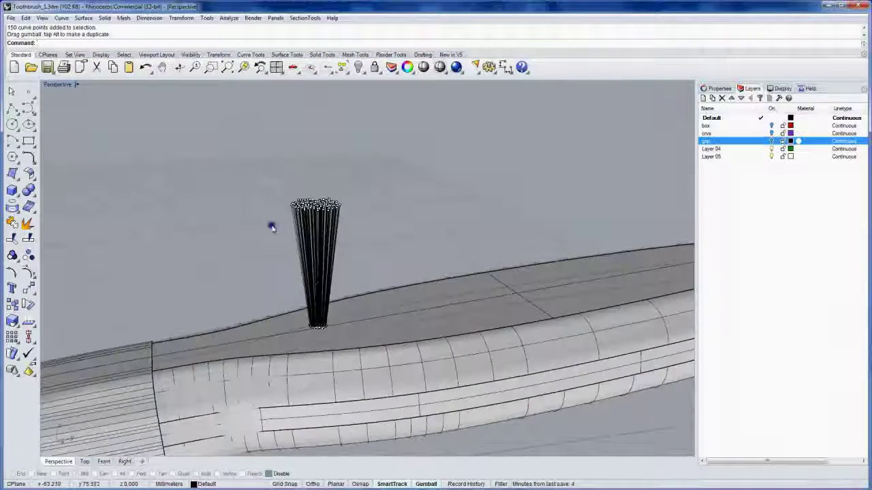
{"action": "left_click_drag", "start_coordinate": [276, 187], "coordinate": [384, 231]}
{"action": "left_click_drag", "start_coordinate": [300, 206], "coordinate": [298, 209]}
{"action": "key", "text": "Escape"}
{"action": "mouse_move", "coordinate": [247, 247]}
{"action": "right_mouse_down"}
{"action": "mouse_move", "coordinate": [341, 261]}
{"action": "mouse_move", "coordinate": [370, 306]}
{"action": "mouse_move", "coordinate": [277, 232]}
{"action": "right_mouse_up"}
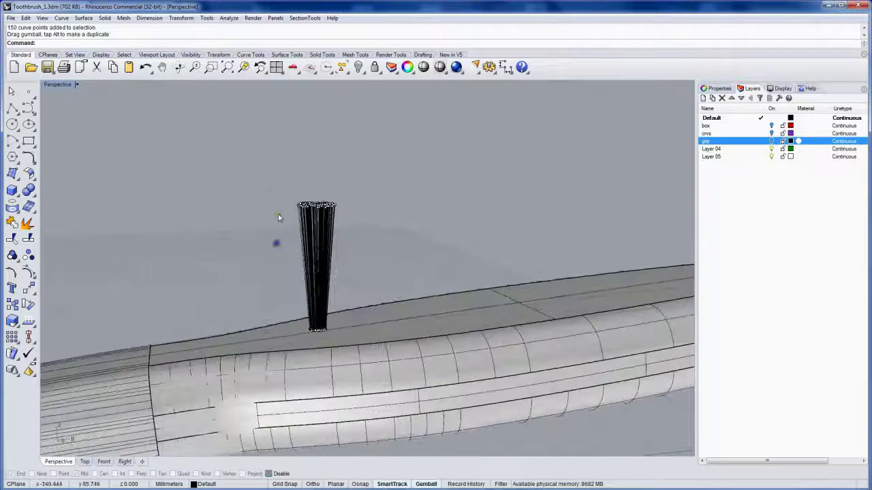
{"action": "left_click", "coordinate": [336, 253]}
{"action": "mouse_move", "coordinate": [382, 304]}
{"action": "right_mouse_down"}
{"action": "mouse_move", "coordinate": [350, 286]}
{"action": "mouse_move", "coordinate": [327, 246]}
{"action": "right_mouse_up"}
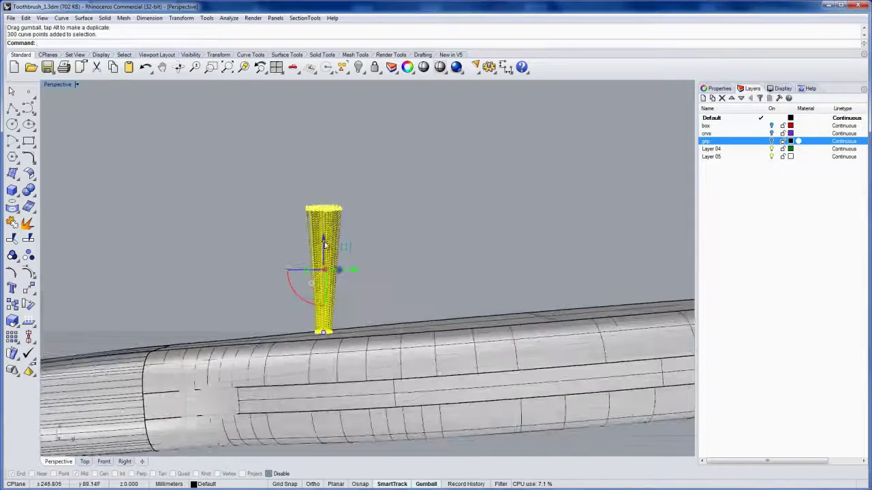
{"action": "left_click_drag", "start_coordinate": [324, 247], "coordinate": [325, 247]}
{"action": "mouse_move", "coordinate": [337, 256]}
{"action": "right_mouse_down"}
{"action": "mouse_move", "coordinate": [348, 313]}
{"action": "mouse_move", "coordinate": [439, 306]}
{"action": "right_mouse_up"}
{"action": "right_click_drag", "start_coordinate": [378, 294], "coordinate": [274, 278]}
- Rotate the top bristle points so the tips tilt and flare slightly
{"action": "left_click", "coordinate": [246, 245]}
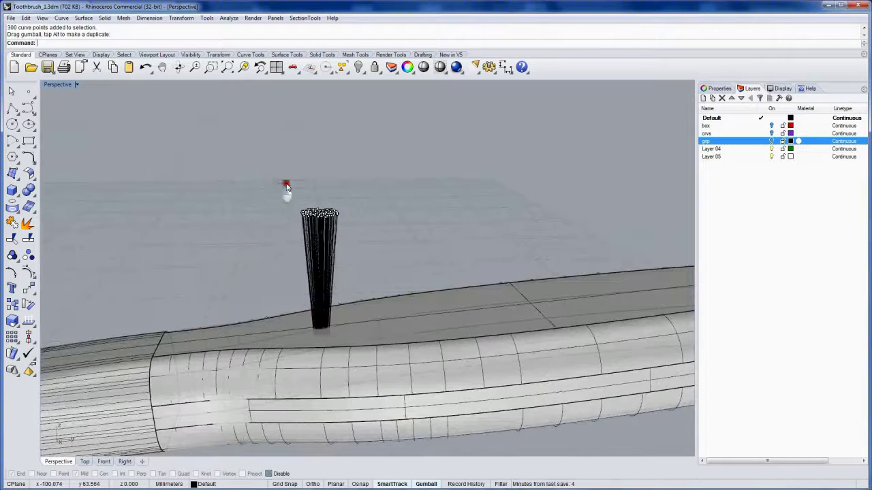
{"action": "left_click_drag", "start_coordinate": [286, 187], "coordinate": [340, 243]}
{"action": "scroll", "coordinate": [340, 231], "scroll_direction": "up", "scroll_amount": 3}
{"action": "scroll", "coordinate": [340, 224], "scroll_direction": "up", "scroll_amount": 1}
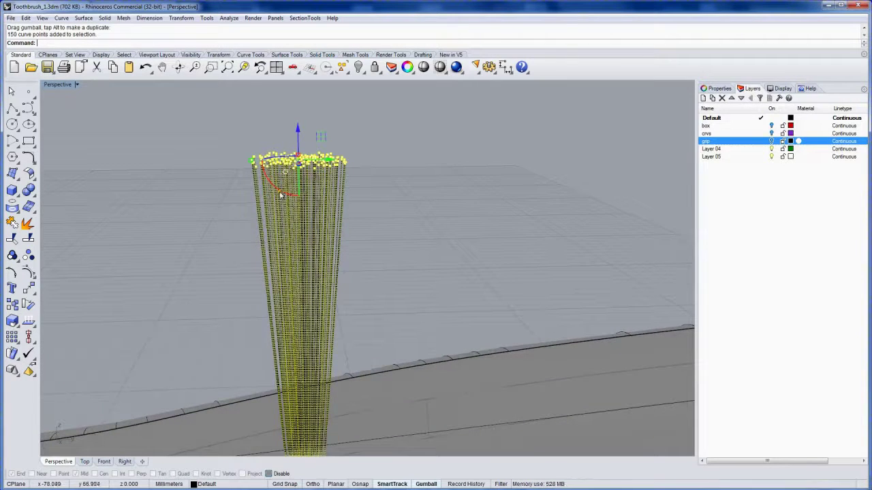
{"action": "left_click_drag", "start_coordinate": [280, 195], "coordinate": [292, 200]}
{"action": "left_click", "coordinate": [237, 238]}
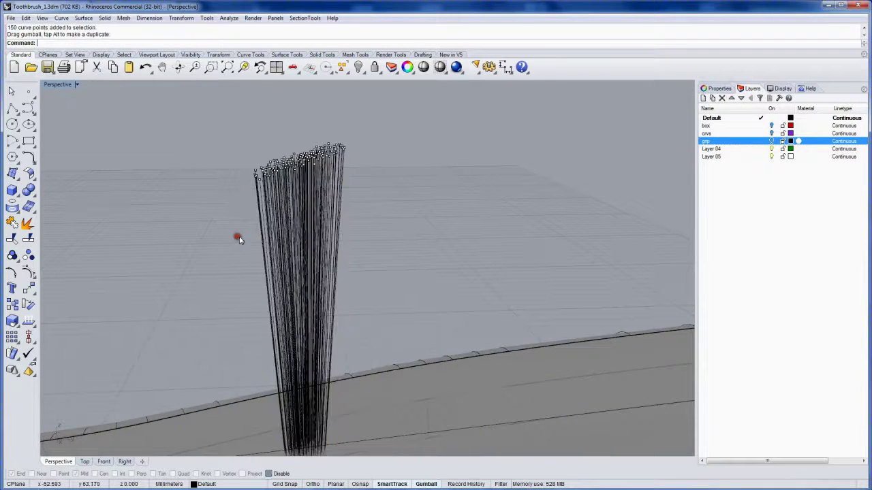
- Shift all the bristle points so the tuft sits in place on the head
{"action": "mouse_move", "coordinate": [238, 239]}
{"action": "right_mouse_down"}
{"action": "mouse_move", "coordinate": [315, 250]}
{"action": "mouse_move", "coordinate": [391, 288]}
{"action": "mouse_move", "coordinate": [265, 272]}
{"action": "right_mouse_up"}
{"action": "scroll", "coordinate": [315, 250], "scroll_direction": "down", "scroll_amount": 3}
{"action": "left_click_drag", "start_coordinate": [272, 189], "coordinate": [354, 345]}
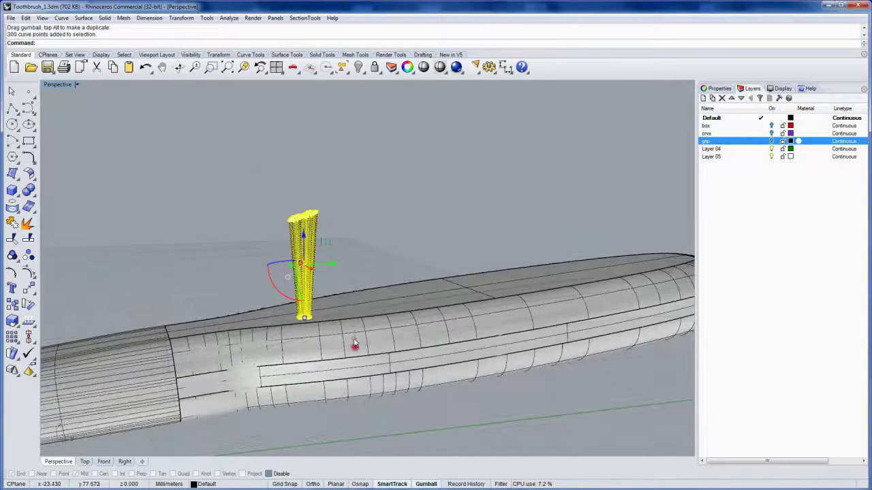
{"action": "left_click_drag", "start_coordinate": [336, 265], "coordinate": [327, 271]}
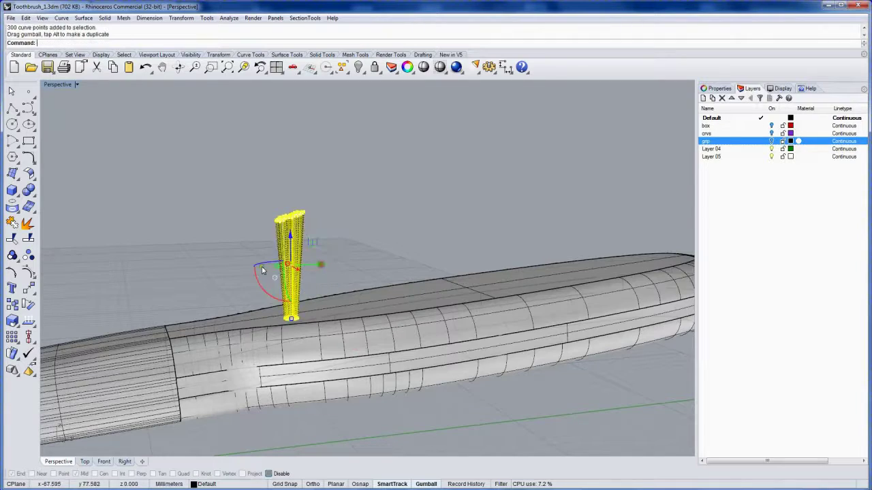
{"action": "left_click", "coordinate": [210, 263]}
{"action": "right_click_drag", "start_coordinate": [210, 263], "coordinate": [291, 304]}
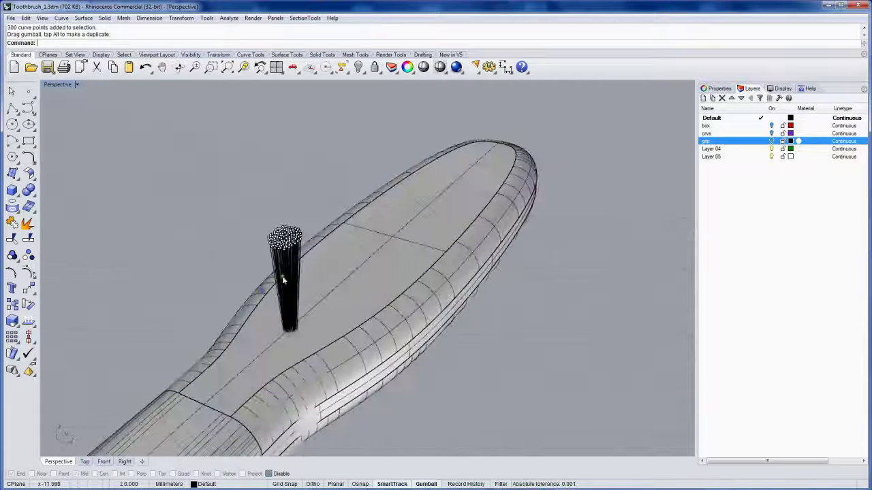
- Hide the control points and save the toothbrush file
{"action": "key", "text": "F11"}
{"action": "right_click_drag", "start_coordinate": [292, 305], "coordinate": [323, 257]}
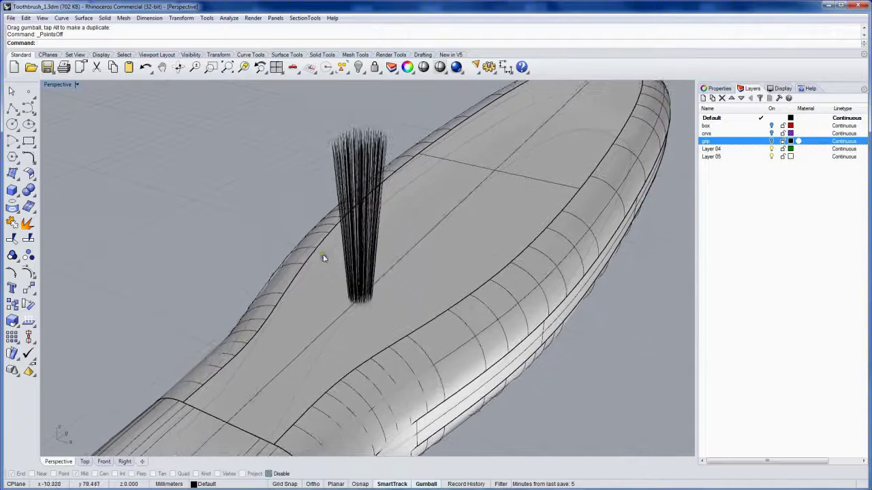
{"action": "key", "text": "ctrl+s"}
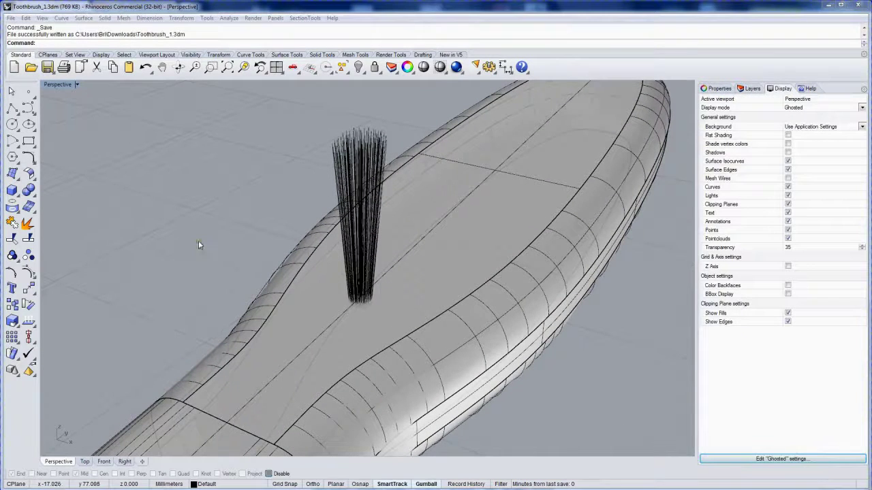
- Pipe the bristle curves at 0.05 radius and delete the original curves
{"action": "mouse_move", "coordinate": [395, 146]}
{"action": "right_mouse_down"}
{"action": "mouse_move", "coordinate": [399, 165]}
{"action": "mouse_move", "coordinate": [361, 140]}
{"action": "right_mouse_up"}
{"action": "left_click", "coordinate": [338, 127]}
{"action": "right_click_drag", "start_coordinate": [302, 109], "coordinate": [290, 179]}
{"action": "type", "text": "Pip"}
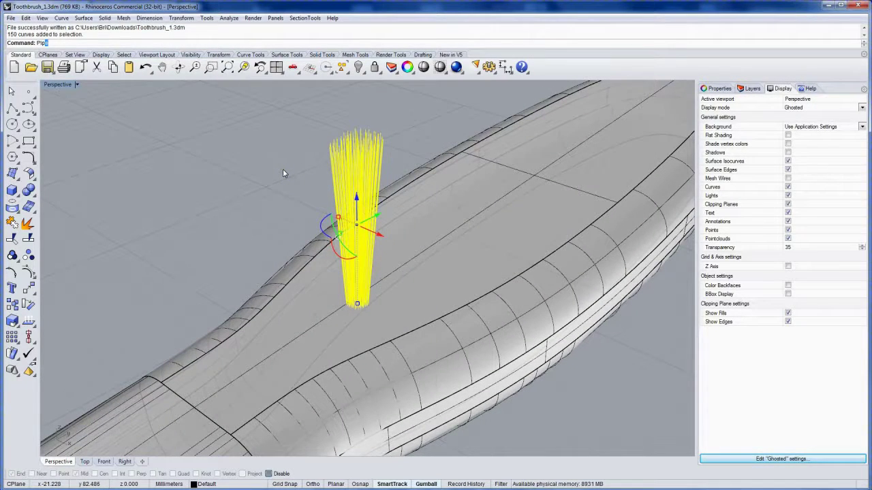
{"action": "type", "text": "e"}
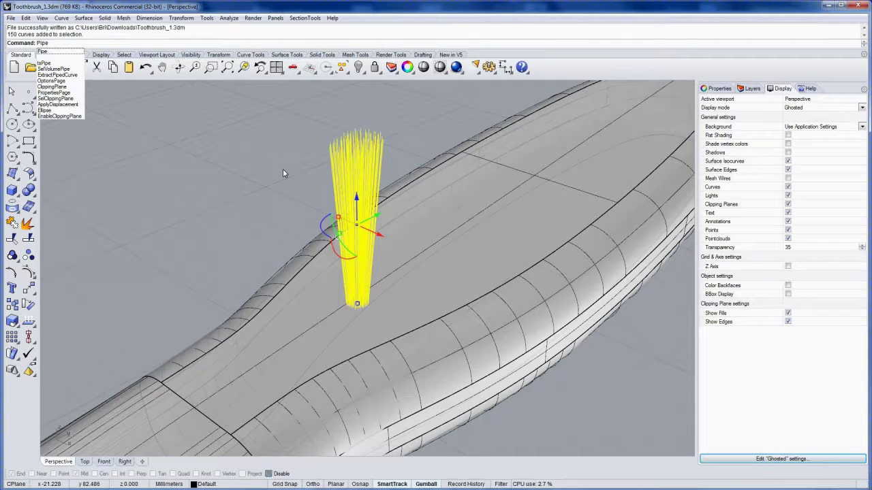
{"action": "key", "text": "Return"}
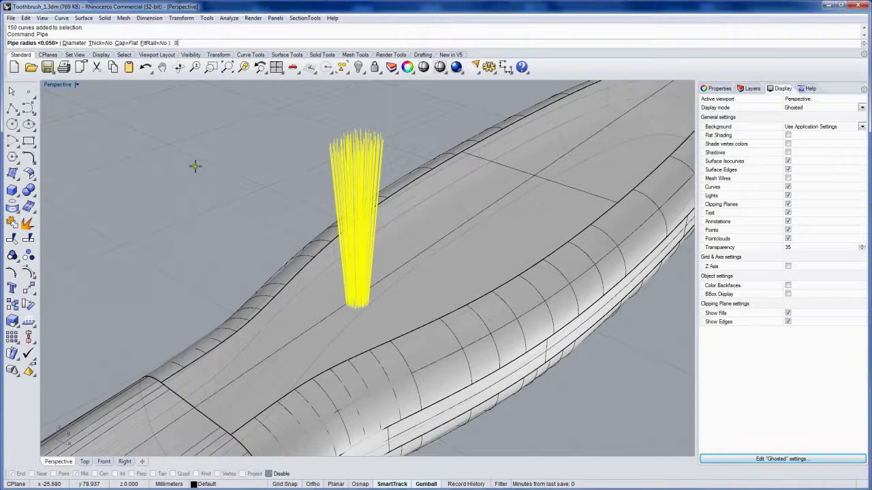
{"action": "key", "text": "Return"}
{"action": "right_click_drag", "start_coordinate": [260, 189], "coordinate": [261, 192]}
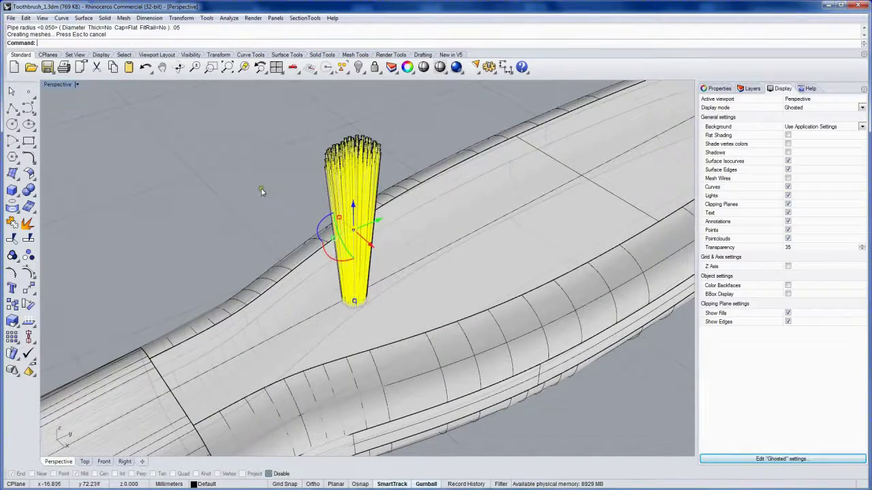
{"action": "key", "text": "Delete"}
{"action": "right_click_drag", "start_coordinate": [261, 193], "coordinate": [255, 183]}
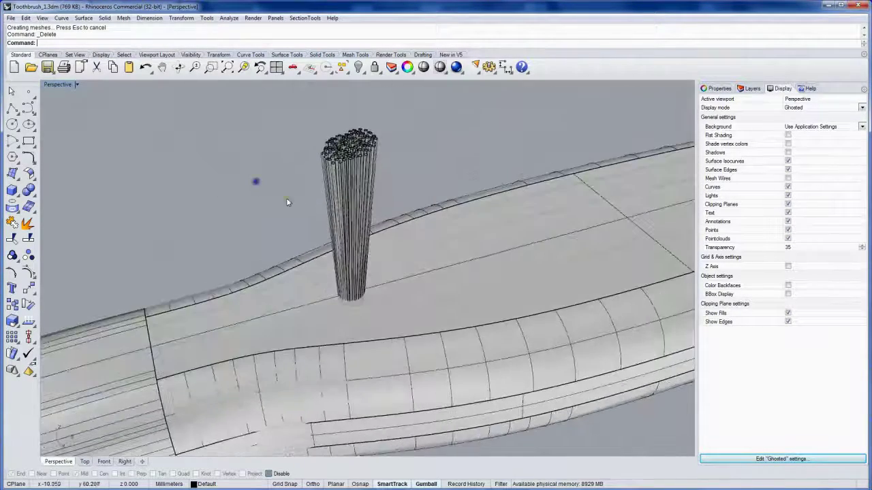
- Window-select all 150 bristle extrusions and orbit around the selected bundle
{"action": "scroll", "coordinate": [317, 189], "scroll_direction": "up", "scroll_amount": 2}
{"action": "scroll", "coordinate": [296, 228], "scroll_direction": "up", "scroll_amount": 2}
{"action": "mouse_move", "coordinate": [296, 228]}
{"action": "right_mouse_down"}
{"action": "mouse_move", "coordinate": [284, 208]}
{"action": "mouse_move", "coordinate": [323, 233]}
{"action": "mouse_move", "coordinate": [285, 220]}
{"action": "mouse_move", "coordinate": [352, 203]}
{"action": "right_mouse_up"}
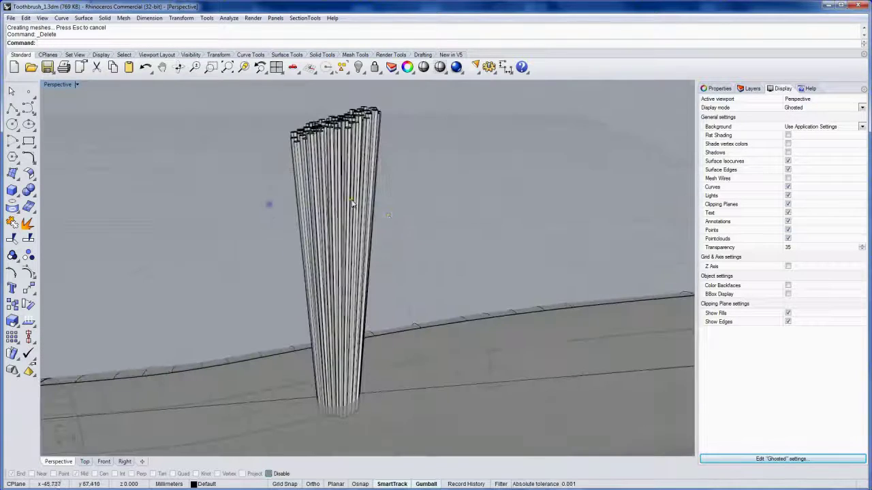
{"action": "left_click_drag", "start_coordinate": [253, 91], "coordinate": [395, 429]}
{"action": "mouse_move", "coordinate": [250, 142]}
{"action": "right_mouse_down"}
{"action": "mouse_move", "coordinate": [306, 204]}
{"action": "mouse_move", "coordinate": [308, 228]}
{"action": "mouse_move", "coordinate": [266, 179]}
{"action": "mouse_move", "coordinate": [306, 189]}
{"action": "mouse_move", "coordinate": [293, 196]}
{"action": "right_mouse_up"}
{"action": "mouse_move", "coordinate": [276, 238]}
{"action": "right_mouse_down"}
{"action": "mouse_move", "coordinate": [288, 263]}
{"action": "mouse_move", "coordinate": [182, 294]}
{"action": "right_mouse_up"}
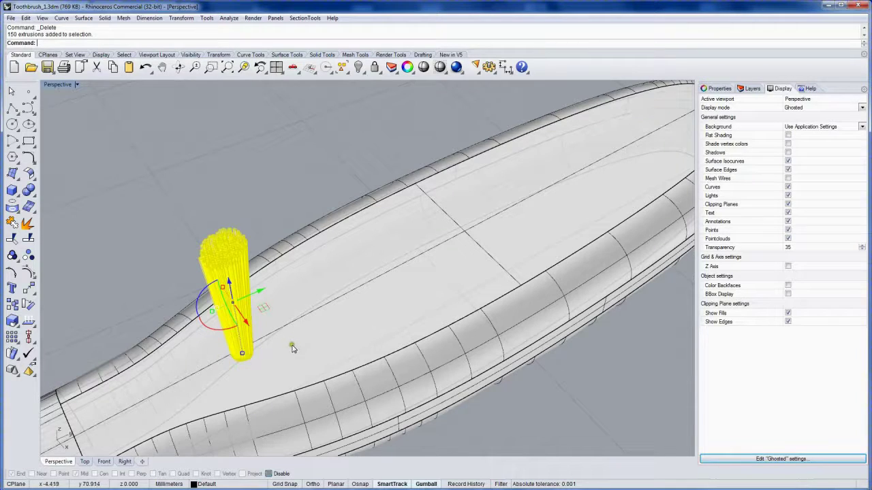
{"action": "mouse_move", "coordinate": [293, 344]}
{"action": "right_mouse_down"}
{"action": "mouse_move", "coordinate": [354, 321]}
{"action": "mouse_move", "coordinate": [330, 306]}
{"action": "mouse_move", "coordinate": [290, 331]}
{"action": "mouse_move", "coordinate": [302, 331]}
{"action": "mouse_move", "coordinate": [270, 298]}
{"action": "mouse_move", "coordinate": [331, 302]}
{"action": "mouse_move", "coordinate": [288, 279]}
{"action": "right_mouse_up"}
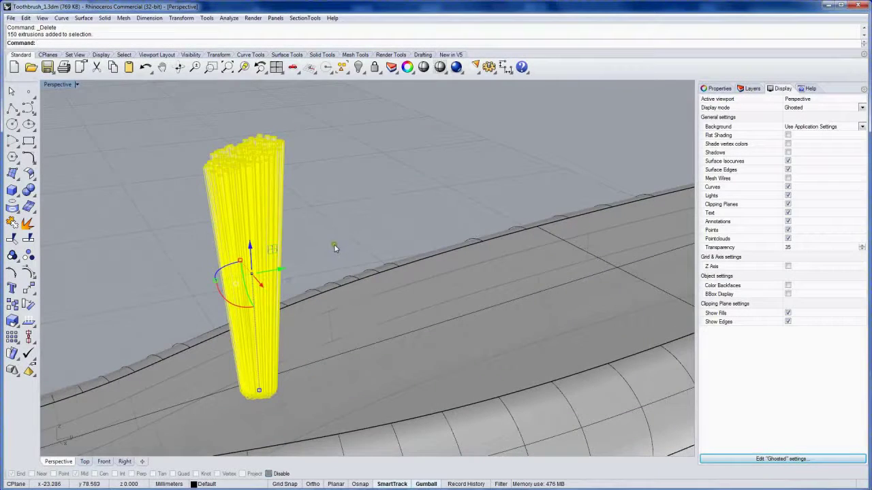
{"action": "right_click_drag", "start_coordinate": [325, 250], "coordinate": [318, 260]}
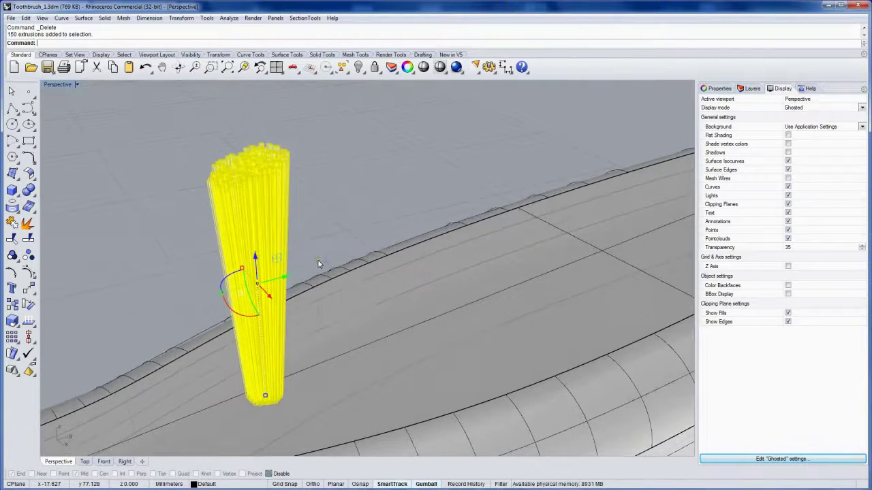
- Extract render meshes from the 150 extrusions and delete the original extrusion tubes
{"action": "type", "text": "Extract"}
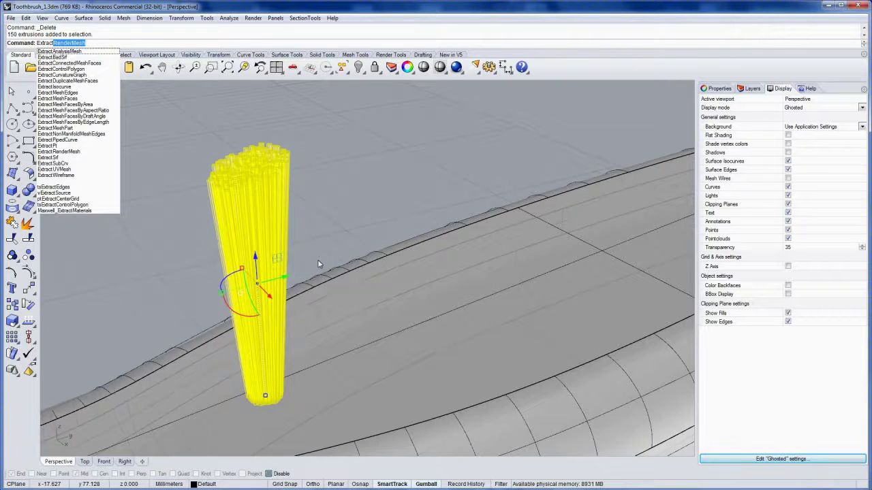
{"action": "key", "text": "Return"}
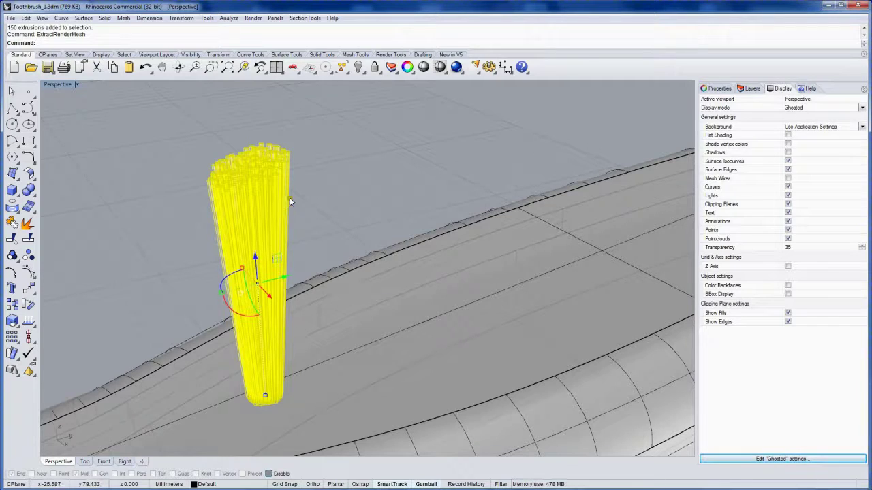
{"action": "right_click_drag", "start_coordinate": [290, 199], "coordinate": [315, 205]}
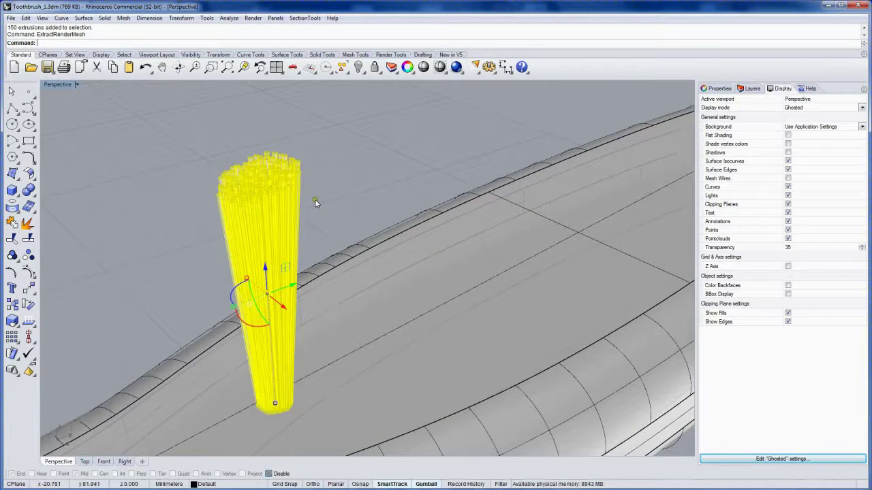
{"action": "key", "text": "Delete"}
{"action": "left_click_drag", "start_coordinate": [321, 243], "coordinate": [211, 143]}
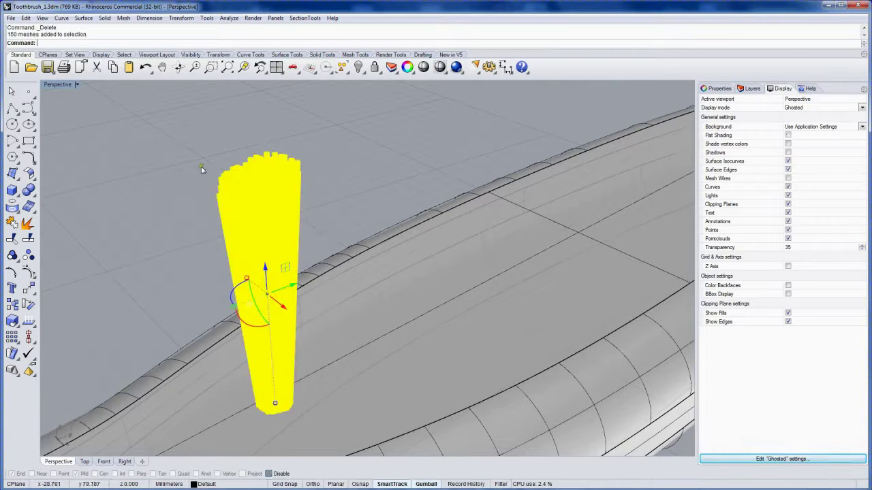
{"action": "left_click", "coordinate": [171, 190]}
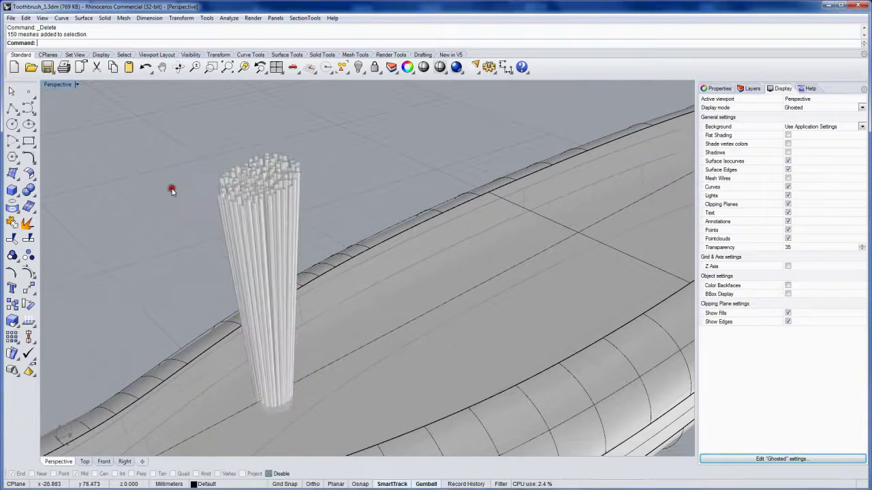
- Turn on Mesh Wires to inspect the bristle mesh density up close, then turn it off
{"action": "left_click", "coordinate": [788, 179]}
{"action": "scroll", "coordinate": [315, 207], "scroll_direction": "up", "scroll_amount": 2}
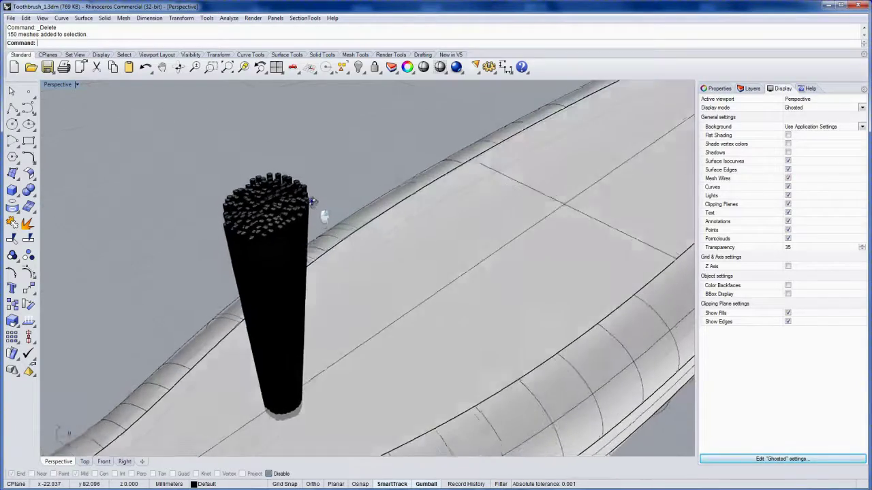
{"action": "scroll", "coordinate": [314, 207], "scroll_direction": "up", "scroll_amount": 2}
{"action": "scroll", "coordinate": [293, 225], "scroll_direction": "up", "scroll_amount": 2}
{"action": "scroll", "coordinate": [272, 222], "scroll_direction": "up", "scroll_amount": 3}
{"action": "scroll", "coordinate": [266, 218], "scroll_direction": "up", "scroll_amount": 2}
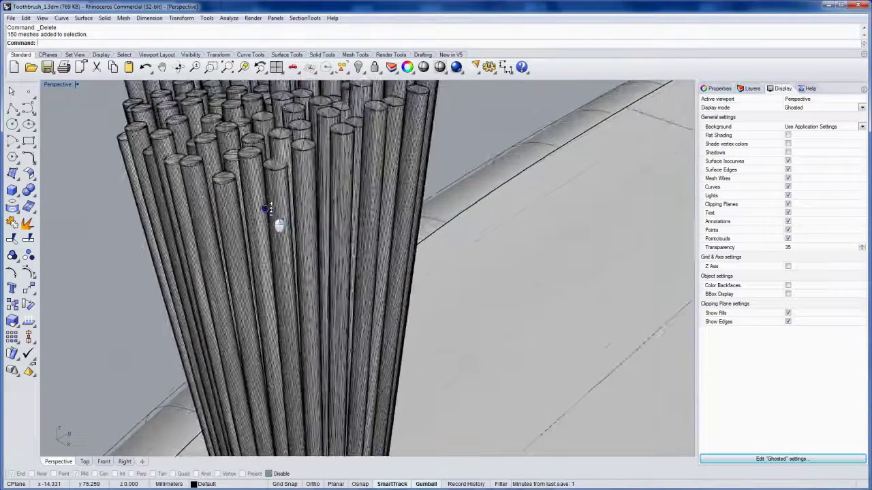
{"action": "scroll", "coordinate": [276, 220], "scroll_direction": "up", "scroll_amount": 2}
{"action": "scroll", "coordinate": [274, 168], "scroll_direction": "up", "scroll_amount": 2}
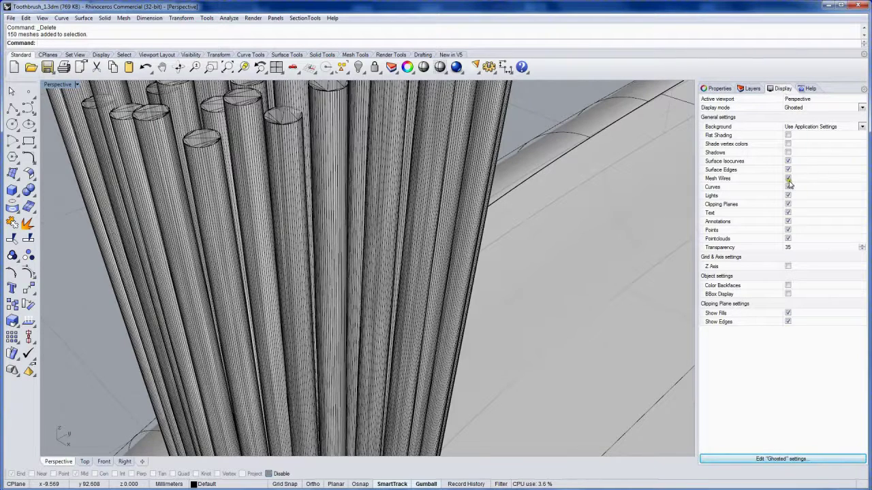
{"action": "left_click", "coordinate": [788, 178]}
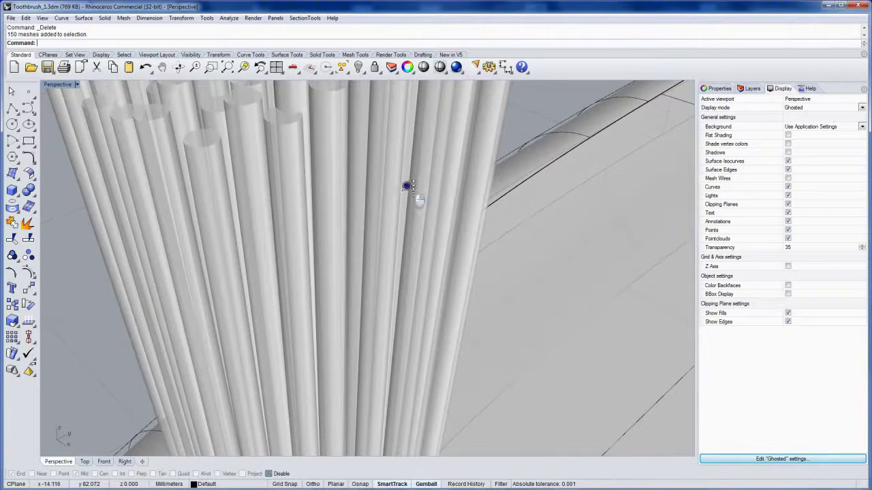
- Zoom out and crossing-select all 150 bristle meshes
{"action": "scroll", "coordinate": [406, 194], "scroll_direction": "down", "scroll_amount": 5}
{"action": "mouse_move", "coordinate": [384, 224]}
{"action": "right_mouse_down"}
{"action": "mouse_move", "coordinate": [324, 246]}
{"action": "mouse_move", "coordinate": [304, 223]}
{"action": "mouse_move", "coordinate": [323, 216]}
{"action": "mouse_move", "coordinate": [304, 220]}
{"action": "mouse_move", "coordinate": [344, 230]}
{"action": "mouse_move", "coordinate": [315, 228]}
{"action": "mouse_move", "coordinate": [342, 234]}
{"action": "mouse_move", "coordinate": [325, 226]}
{"action": "right_mouse_up"}
{"action": "left_click_drag", "start_coordinate": [362, 229], "coordinate": [233, 111]}
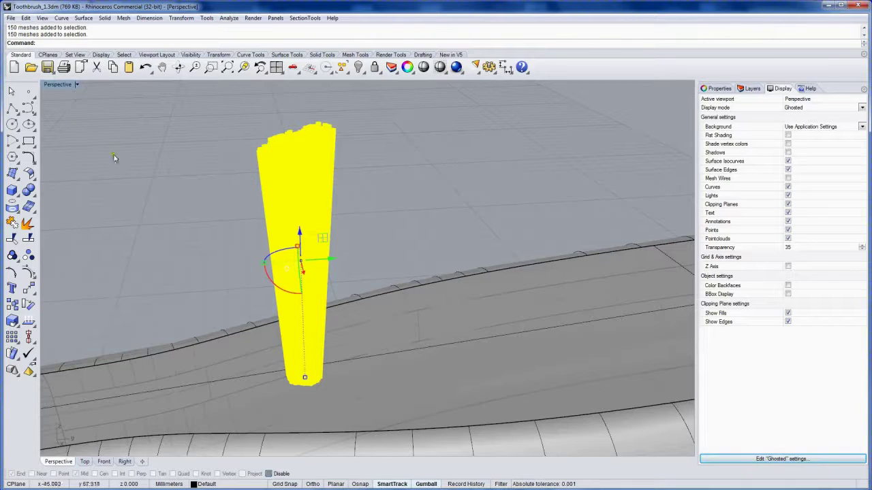
- Join the 150 bristle meshes into one mesh and reselect the joined tuft
{"action": "mouse_move", "coordinate": [115, 158]}
{"action": "right_mouse_down"}
{"action": "mouse_move", "coordinate": [233, 225]}
{"action": "mouse_move", "coordinate": [238, 216]}
{"action": "mouse_move", "coordinate": [237, 226]}
{"action": "mouse_move", "coordinate": [253, 233]}
{"action": "mouse_move", "coordinate": [170, 271]}
{"action": "right_mouse_up"}
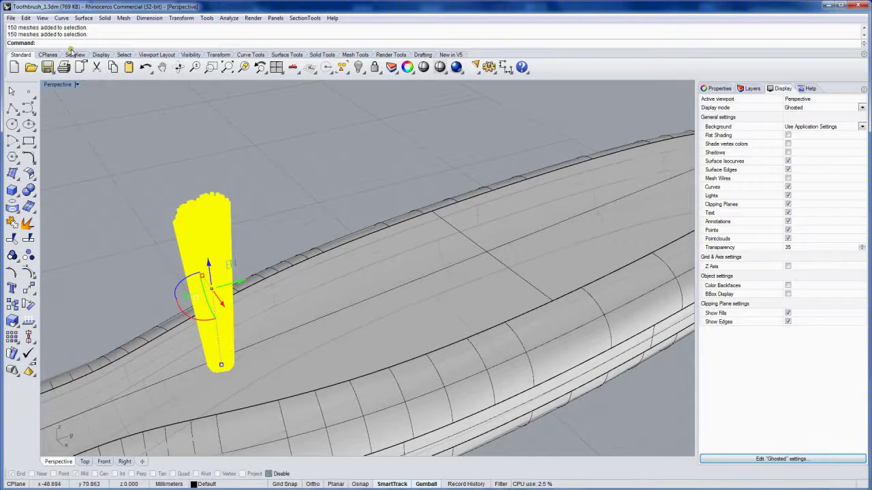
{"action": "right_click_drag", "start_coordinate": [157, 221], "coordinate": [155, 222]}
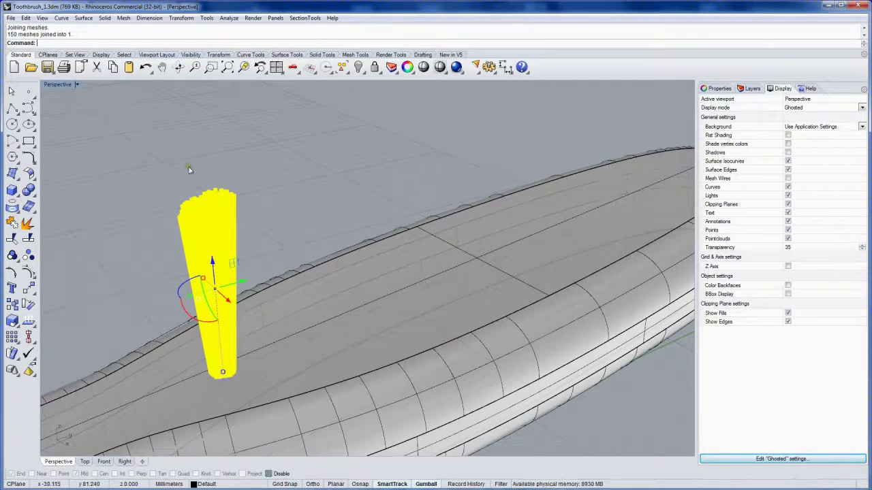
{"action": "left_click", "coordinate": [154, 186]}
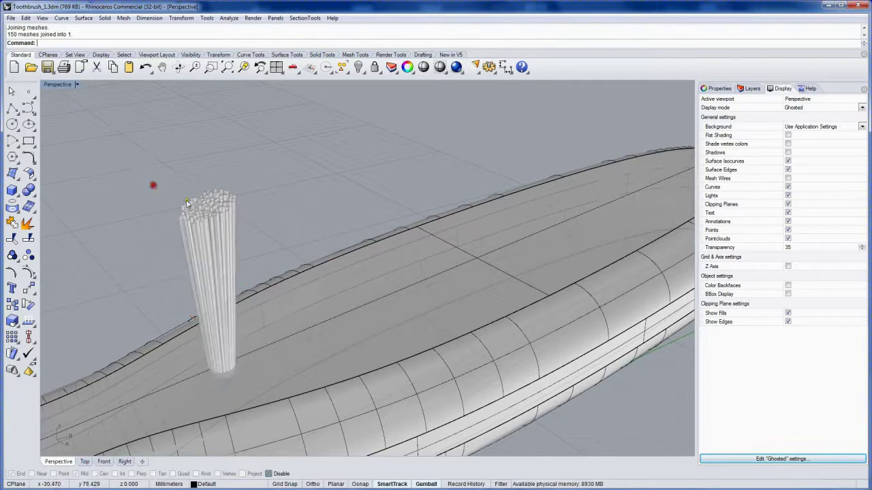
{"action": "left_click", "coordinate": [233, 227]}
{"action": "mouse_move", "coordinate": [227, 204]}
{"action": "right_mouse_down"}
{"action": "mouse_move", "coordinate": [302, 205]}
{"action": "mouse_move", "coordinate": [249, 195]}
{"action": "mouse_move", "coordinate": [282, 239]}
{"action": "mouse_move", "coordinate": [269, 282]}
{"action": "mouse_move", "coordinate": [273, 245]}
{"action": "mouse_move", "coordinate": [274, 266]}
{"action": "mouse_move", "coordinate": [345, 248]}
{"action": "mouse_move", "coordinate": [334, 259]}
{"action": "mouse_move", "coordinate": [293, 241]}
{"action": "right_mouse_up"}
{"action": "key", "text": "Escape"}
{"action": "left_click", "coordinate": [319, 220]}
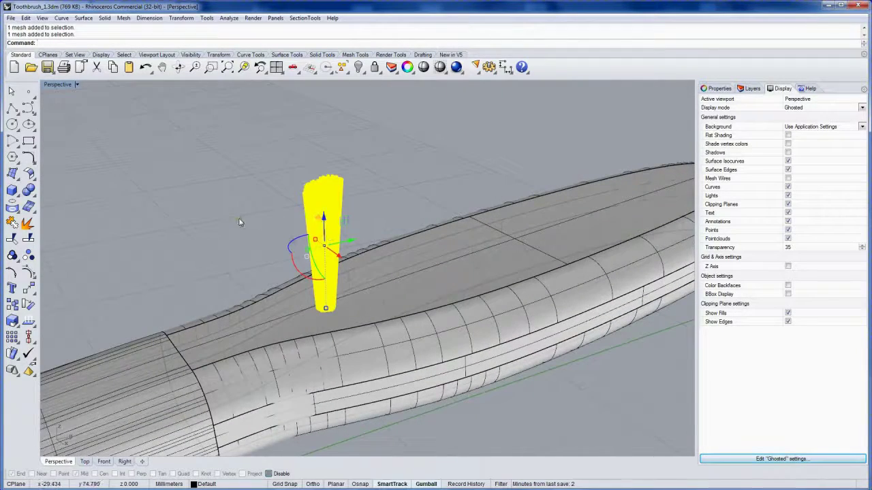
- Alt-drag the tuft's gumball X arrow to leave a copy beside the original
{"action": "left_click", "coordinate": [369, 189]}
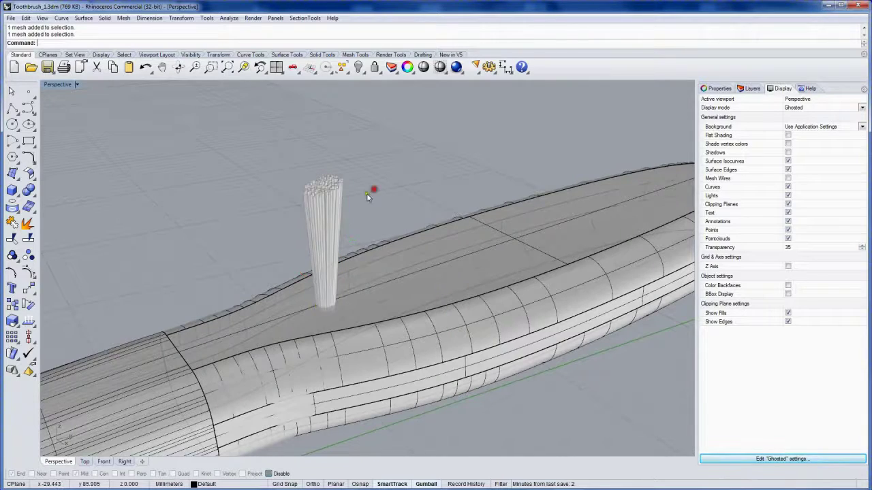
{"action": "left_click", "coordinate": [329, 214]}
{"action": "mouse_move", "coordinate": [362, 195]}
{"action": "right_mouse_down"}
{"action": "mouse_move", "coordinate": [399, 214]}
{"action": "mouse_move", "coordinate": [331, 194]}
{"action": "mouse_move", "coordinate": [360, 233]}
{"action": "mouse_move", "coordinate": [395, 243]}
{"action": "right_mouse_up"}
{"action": "key", "text": "Escape"}
{"action": "left_click", "coordinate": [395, 244]}
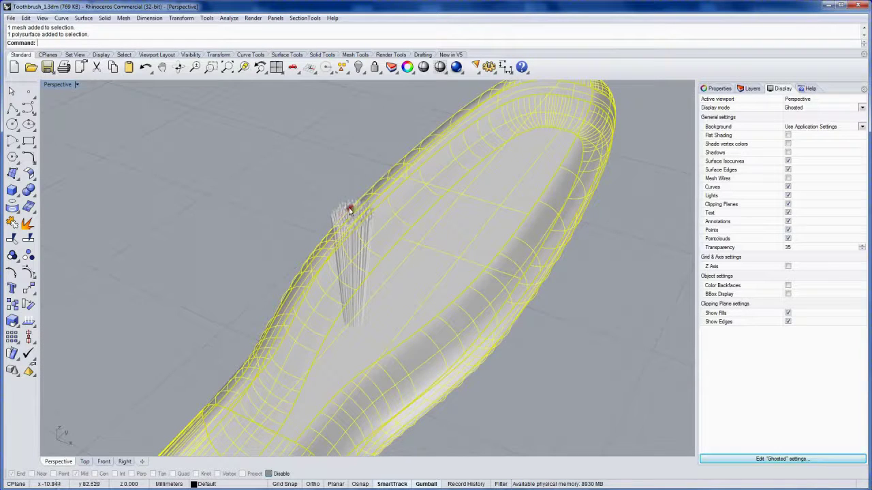
{"action": "left_click", "coordinate": [325, 202]}
{"action": "mouse_move", "coordinate": [341, 212]}
{"action": "right_mouse_down"}
{"action": "mouse_move", "coordinate": [349, 244]}
{"action": "mouse_move", "coordinate": [338, 237]}
{"action": "right_mouse_up"}
{"action": "left_click_drag", "start_coordinate": [412, 294], "coordinate": [438, 296]}
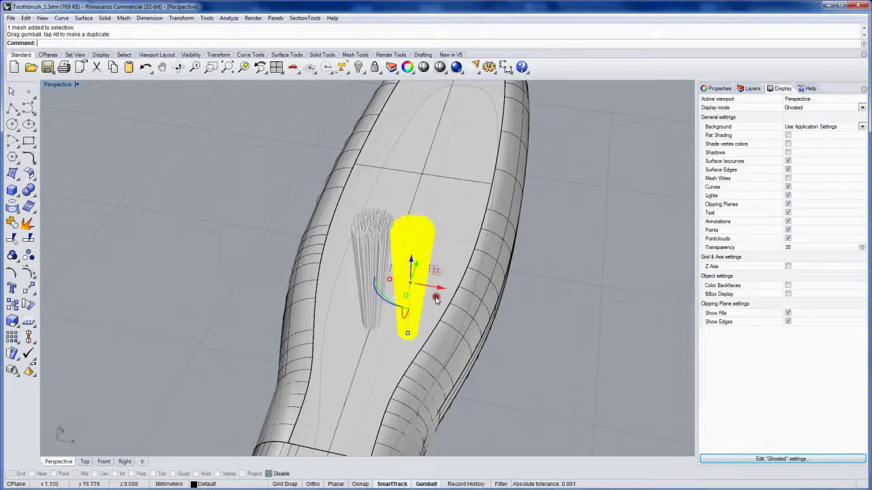
{"action": "mouse_move", "coordinate": [438, 296]}
{"action": "right_mouse_down"}
{"action": "mouse_move", "coordinate": [459, 345]}
{"action": "mouse_move", "coordinate": [433, 317]}
{"action": "mouse_move", "coordinate": [467, 331]}
{"action": "mouse_move", "coordinate": [464, 282]}
{"action": "right_mouse_up"}
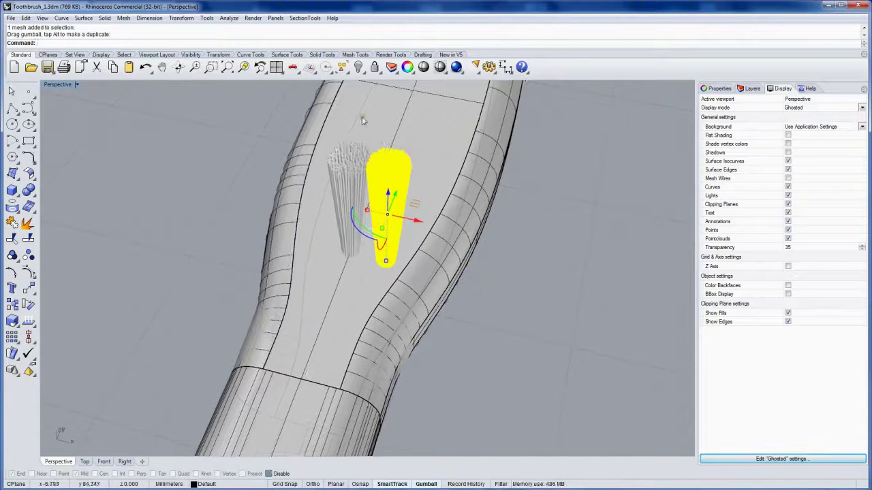
- Mirror the selected bristle tuft across a plane starting at the origin
{"action": "left_click", "coordinate": [221, 54]}
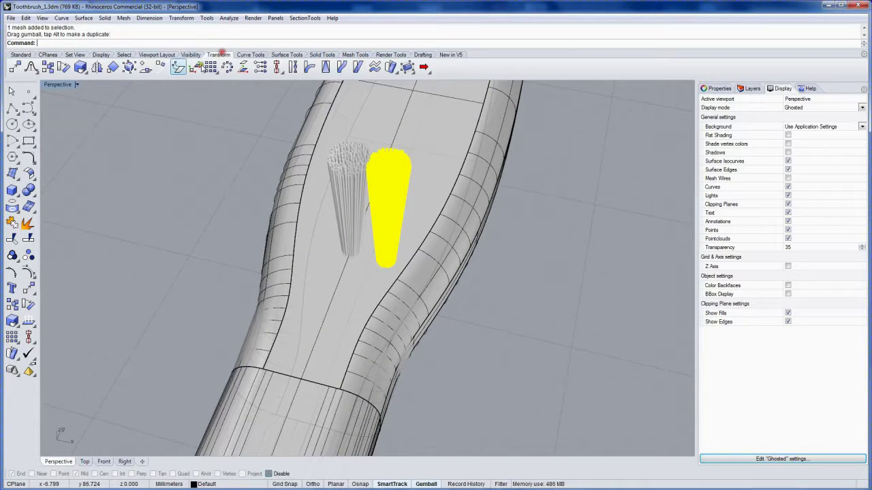
{"action": "left_click", "coordinate": [96, 68]}
{"action": "type", "text": "0"}
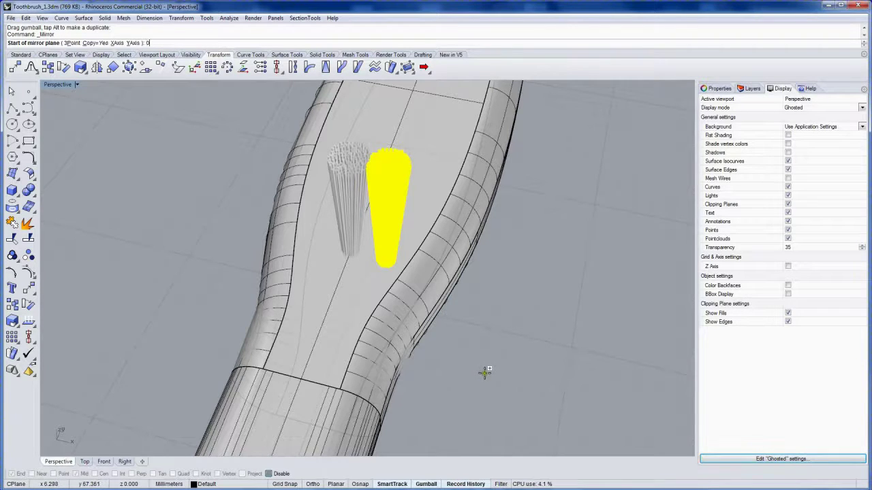
{"action": "key", "text": "Return"}
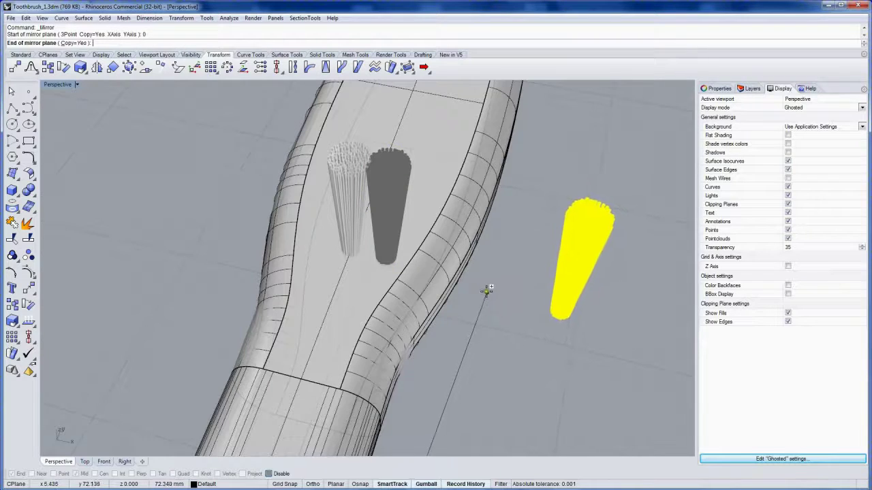
{"action": "scroll", "coordinate": [485, 307], "scroll_direction": "down", "scroll_amount": 2}
{"action": "scroll", "coordinate": [485, 307], "scroll_direction": "down", "scroll_amount": 4}
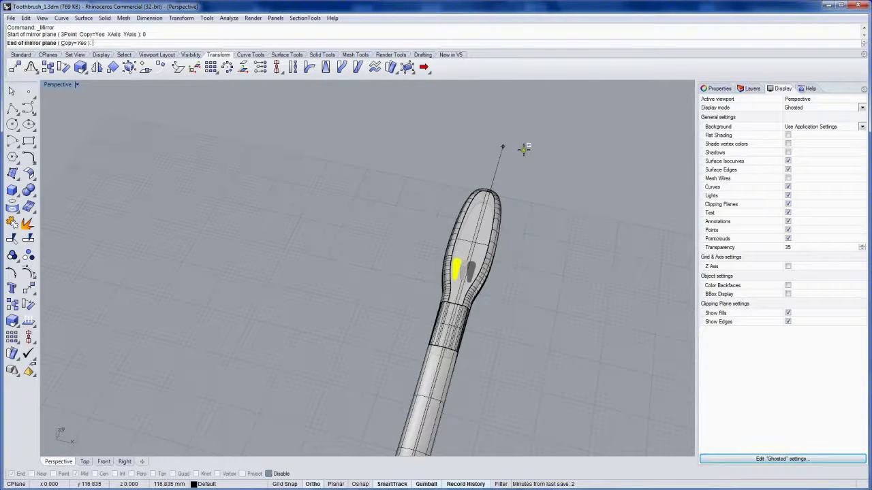
{"action": "left_click", "coordinate": [518, 160]}
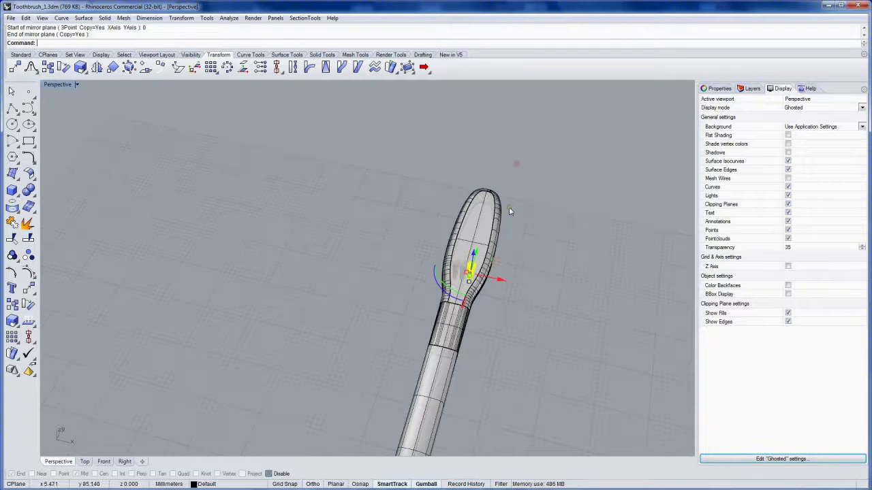
- Nudge the third tuft closer to the others and tilt it upright
{"action": "mouse_move", "coordinate": [509, 207]}
{"action": "right_mouse_down"}
{"action": "mouse_move", "coordinate": [480, 328]}
{"action": "mouse_move", "coordinate": [493, 218]}
{"action": "right_mouse_up"}
{"action": "scroll", "coordinate": [481, 329], "scroll_direction": "up", "scroll_amount": 5}
{"action": "scroll", "coordinate": [481, 328], "scroll_direction": "up", "scroll_amount": 2}
{"action": "left_click_drag", "start_coordinate": [493, 218], "coordinate": [488, 227]}
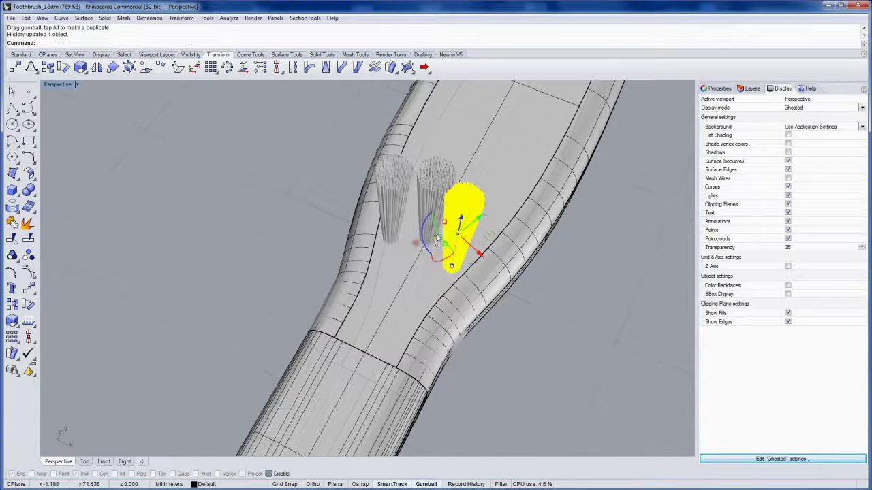
{"action": "mouse_move", "coordinate": [429, 252]}
{"action": "right_mouse_down"}
{"action": "mouse_move", "coordinate": [429, 279]}
{"action": "mouse_move", "coordinate": [455, 289]}
{"action": "right_mouse_up"}
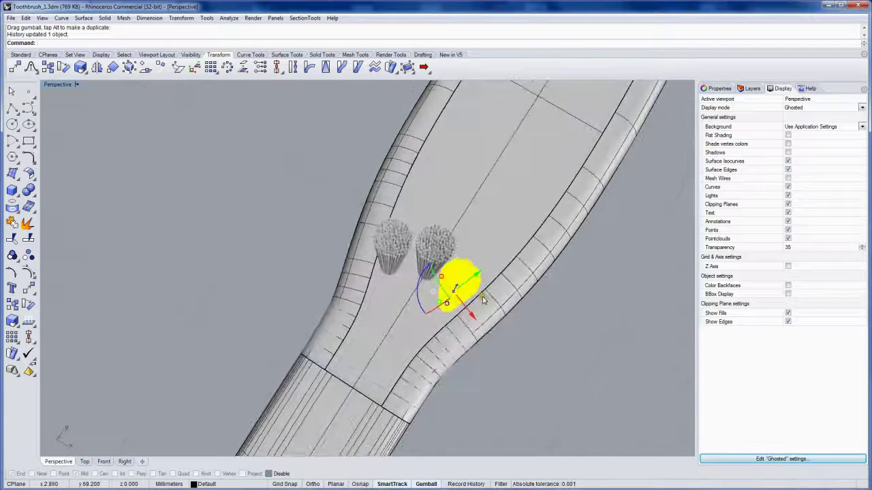
{"action": "left_click_drag", "start_coordinate": [482, 300], "coordinate": [473, 305]}
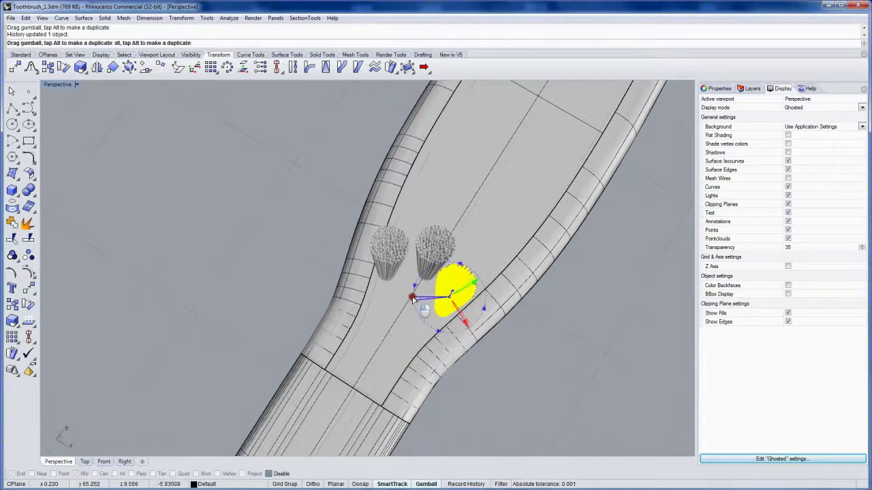
{"action": "left_click_drag", "start_coordinate": [413, 302], "coordinate": [411, 300]}
{"action": "mouse_move", "coordinate": [446, 310]}
{"action": "right_mouse_down"}
{"action": "mouse_move", "coordinate": [368, 294]}
{"action": "mouse_move", "coordinate": [432, 251]}
{"action": "mouse_move", "coordinate": [372, 269]}
{"action": "right_mouse_up"}
{"action": "left_click", "coordinate": [288, 195]}
- Alt-drag a tuft sideways to leave a duplicate beside it
{"action": "mouse_move", "coordinate": [288, 195]}
{"action": "right_mouse_down"}
{"action": "mouse_move", "coordinate": [364, 250]}
{"action": "mouse_move", "coordinate": [368, 229]}
{"action": "right_mouse_up"}
{"action": "left_click", "coordinate": [399, 216]}
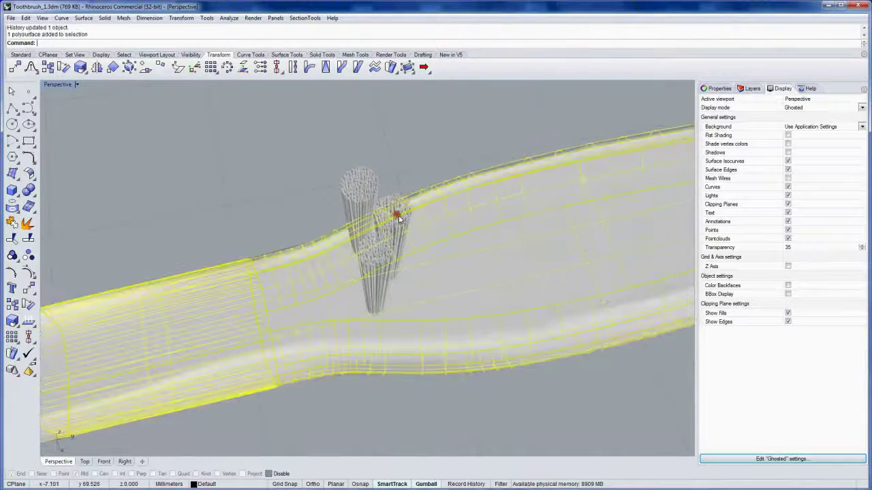
{"action": "left_click", "coordinate": [392, 199]}
{"action": "left_click_drag", "start_coordinate": [421, 242], "coordinate": [458, 236]}
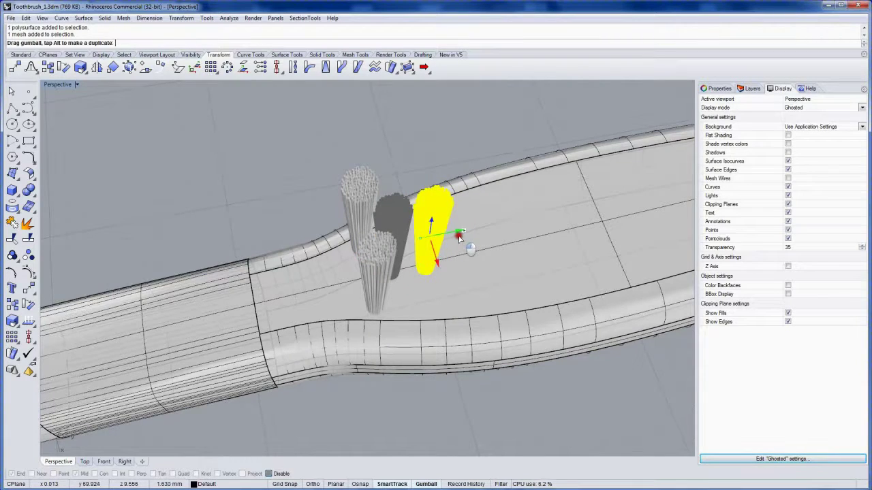
{"action": "key", "text": "alt"}
{"action": "left_click", "coordinate": [409, 152]}
- Rotate the copied tuft 180° around its axis with the gumball arc
{"action": "mouse_move", "coordinate": [409, 152]}
{"action": "right_mouse_down"}
{"action": "mouse_move", "coordinate": [468, 233]}
{"action": "mouse_move", "coordinate": [422, 219]}
{"action": "mouse_move", "coordinate": [388, 182]}
{"action": "right_mouse_up"}
{"action": "left_click", "coordinate": [423, 216]}
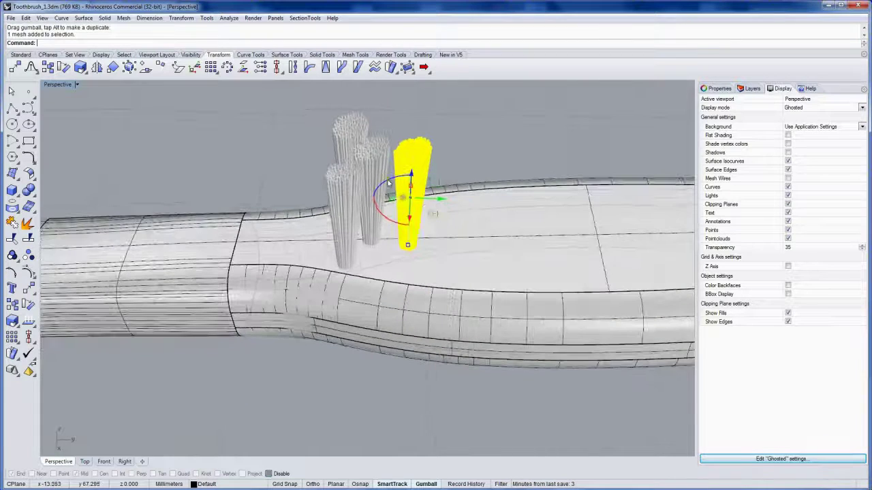
{"action": "left_click_drag", "start_coordinate": [388, 180], "coordinate": [415, 235]}
{"action": "left_click", "coordinate": [389, 366]}
{"action": "mouse_move", "coordinate": [385, 334]}
{"action": "right_mouse_down"}
{"action": "mouse_move", "coordinate": [370, 320]}
{"action": "mouse_move", "coordinate": [319, 337]}
{"action": "mouse_move", "coordinate": [376, 327]}
{"action": "mouse_move", "coordinate": [360, 259]}
{"action": "mouse_move", "coordinate": [453, 254]}
{"action": "mouse_move", "coordinate": [387, 299]}
{"action": "mouse_move", "coordinate": [374, 286]}
{"action": "mouse_move", "coordinate": [356, 331]}
{"action": "mouse_move", "coordinate": [372, 282]}
{"action": "mouse_move", "coordinate": [337, 300]}
{"action": "mouse_move", "coordinate": [314, 281]}
{"action": "mouse_move", "coordinate": [341, 277]}
{"action": "mouse_move", "coordinate": [312, 276]}
{"action": "mouse_move", "coordinate": [315, 287]}
{"action": "mouse_move", "coordinate": [333, 265]}
{"action": "right_mouse_up"}
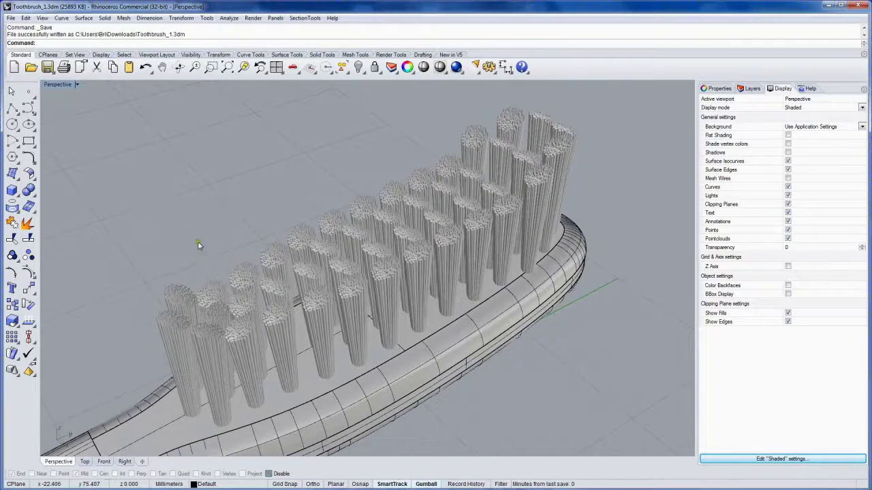
- Orbit around the fully tufted, shaded brush head to inspect it
{"action": "mouse_move", "coordinate": [213, 217]}
{"action": "right_mouse_down"}
{"action": "mouse_move", "coordinate": [253, 216]}
{"action": "mouse_move", "coordinate": [197, 228]}
{"action": "mouse_move", "coordinate": [185, 257]}
{"action": "mouse_move", "coordinate": [195, 282]}
{"action": "mouse_move", "coordinate": [198, 228]}
{"action": "mouse_move", "coordinate": [218, 230]}
{"action": "mouse_move", "coordinate": [202, 209]}
{"action": "mouse_move", "coordinate": [220, 228]}
{"action": "mouse_move", "coordinate": [175, 284]}
{"action": "right_mouse_up"}
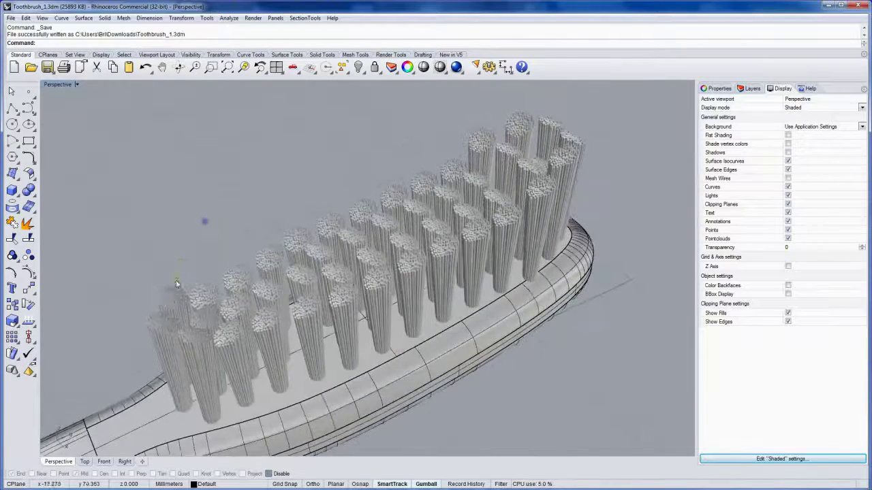
- Select the first six bristle tufts along the front row of the head
{"action": "left_click", "coordinate": [167, 326]}
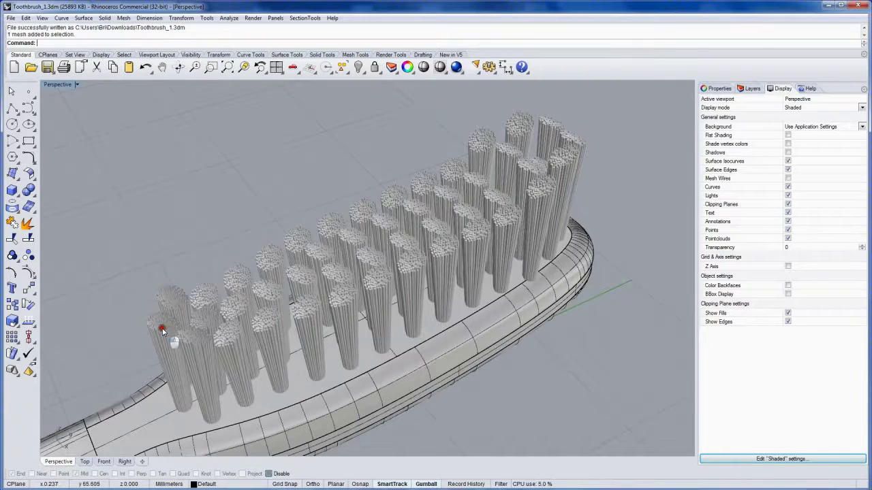
{"action": "left_click", "coordinate": [211, 317], "text": "shift"}
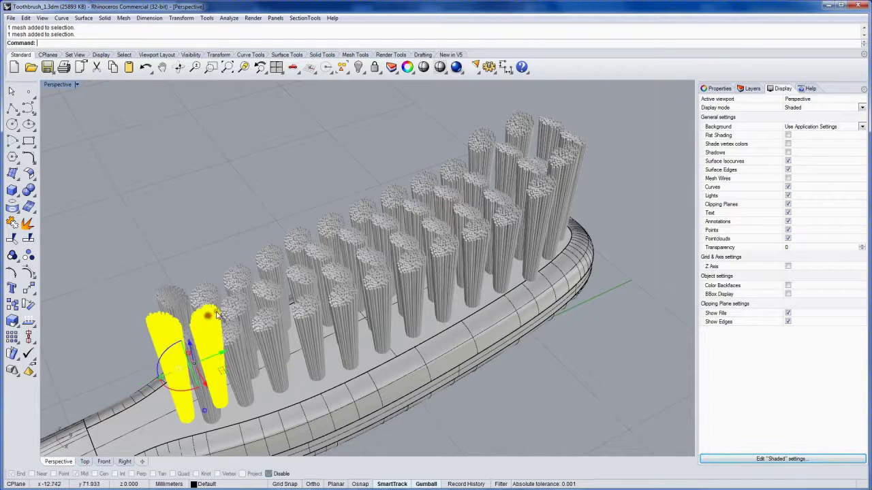
{"action": "left_click", "coordinate": [235, 307], "text": "shift"}
{"action": "left_click", "coordinate": [272, 288], "text": "shift"}
{"action": "left_click", "coordinate": [303, 278], "text": "shift"}
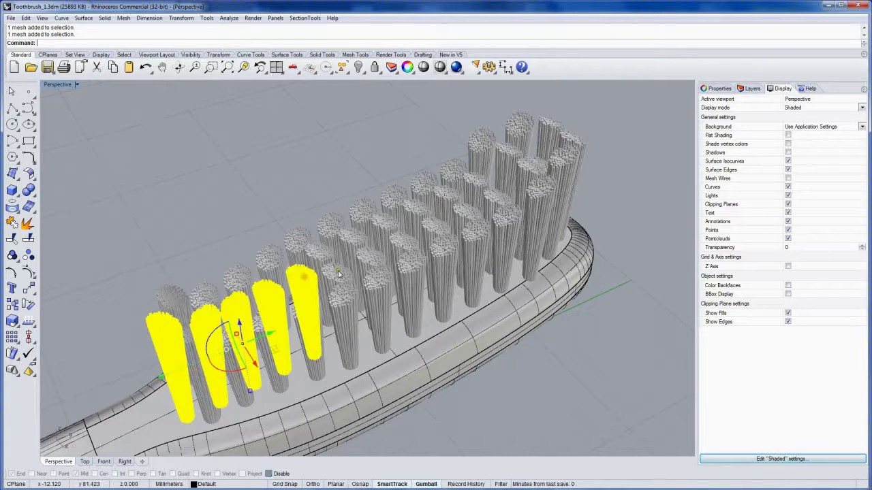
{"action": "left_click", "coordinate": [333, 270], "text": "shift"}
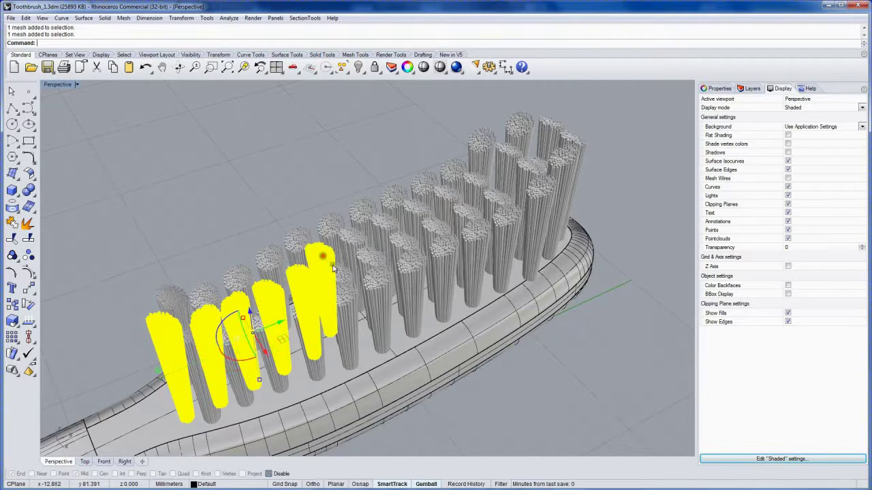
- Add the remaining row tufts toward the tip and join all seventeen into one mesh
{"action": "left_click", "coordinate": [357, 242], "text": "shift"}
{"action": "left_click", "coordinate": [381, 225], "text": "shift"}
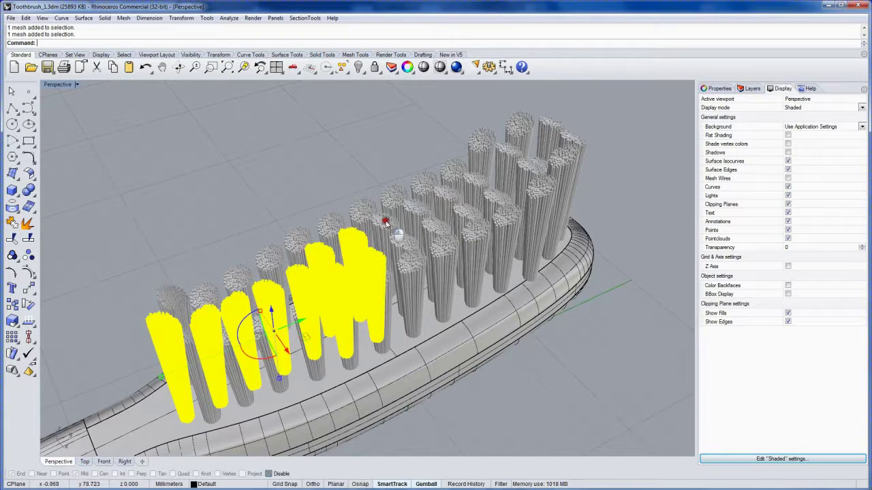
{"action": "left_click", "coordinate": [411, 211], "text": "shift"}
{"action": "left_click", "coordinate": [436, 224], "text": "shift"}
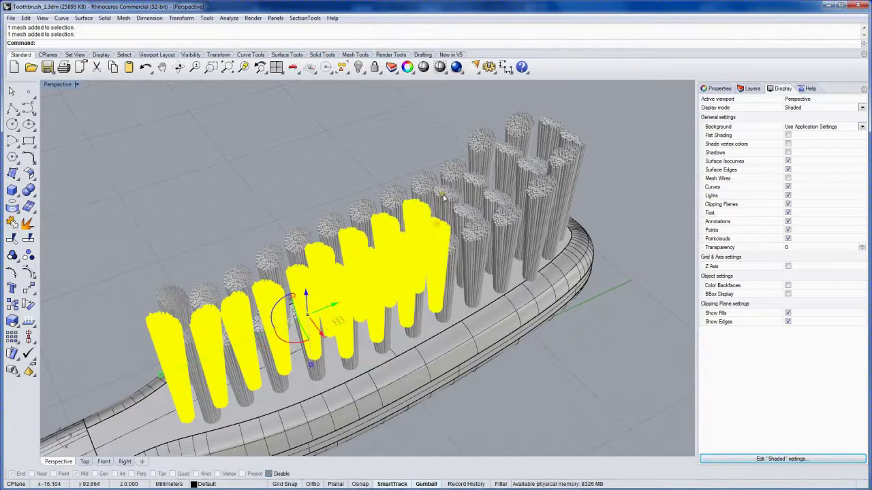
{"action": "left_click", "coordinate": [444, 202], "text": "shift"}
{"action": "left_click", "coordinate": [469, 190], "text": "shift"}
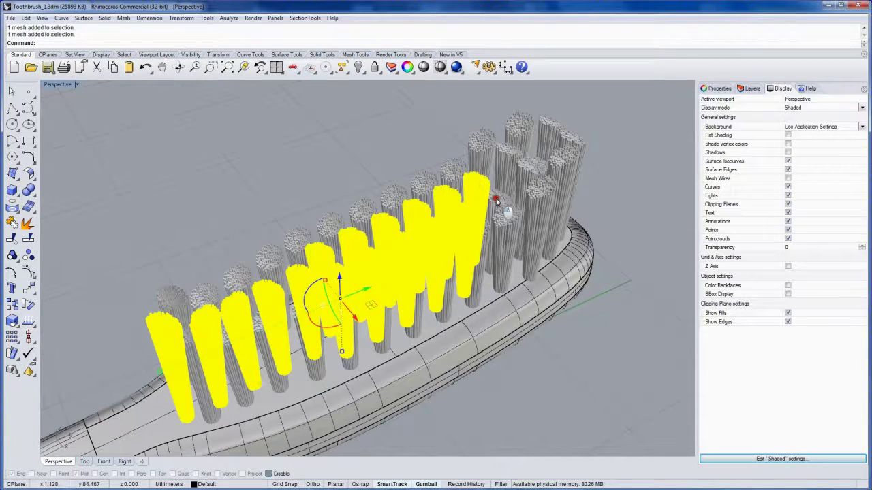
{"action": "mouse_move", "coordinate": [496, 201]}
{"action": "right_mouse_down"}
{"action": "mouse_move", "coordinate": [419, 237]}
{"action": "mouse_move", "coordinate": [355, 229]}
{"action": "mouse_move", "coordinate": [383, 280]}
{"action": "mouse_move", "coordinate": [421, 262]}
{"action": "mouse_move", "coordinate": [440, 237]}
{"action": "mouse_move", "coordinate": [279, 251]}
{"action": "right_mouse_up"}
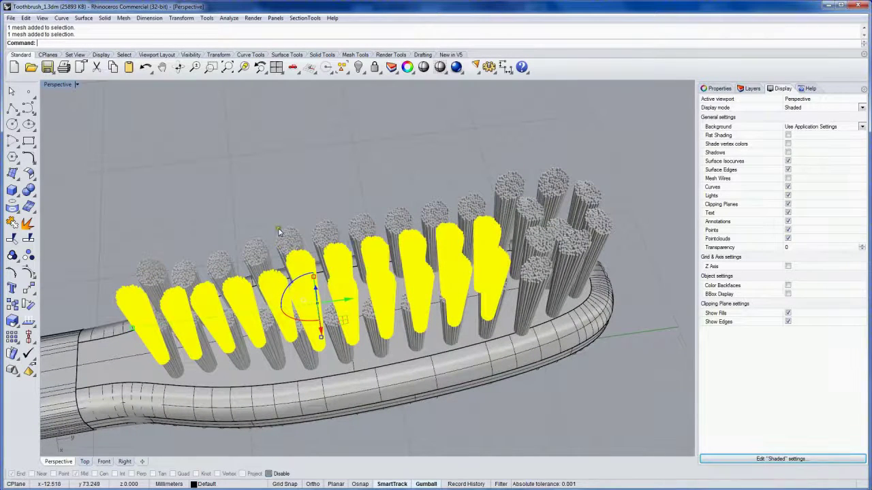
{"action": "key", "text": "Return"}
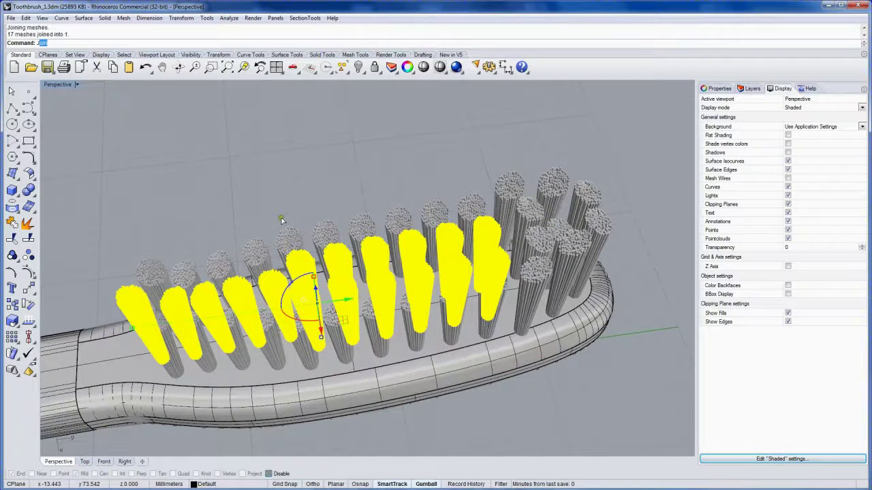
{"action": "mouse_move", "coordinate": [231, 204]}
{"action": "right_mouse_down"}
{"action": "mouse_move", "coordinate": [246, 226]}
{"action": "mouse_move", "coordinate": [306, 171]}
{"action": "mouse_move", "coordinate": [228, 208]}
{"action": "mouse_move", "coordinate": [249, 244]}
{"action": "mouse_move", "coordinate": [234, 242]}
{"action": "right_mouse_up"}
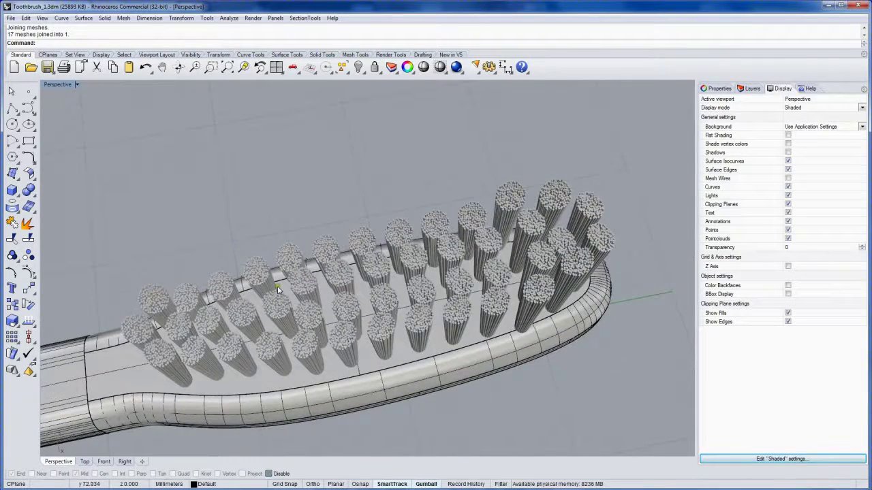
- Select the nine bristle tufts at the brush tip
{"action": "left_click", "coordinate": [509, 197]}
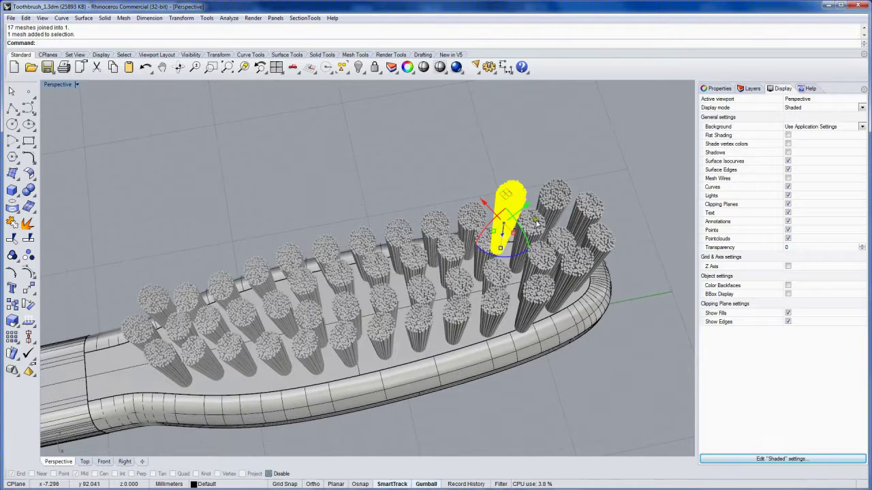
{"action": "left_click", "coordinate": [538, 233], "text": "shift"}
{"action": "left_click", "coordinate": [545, 265], "text": "shift"}
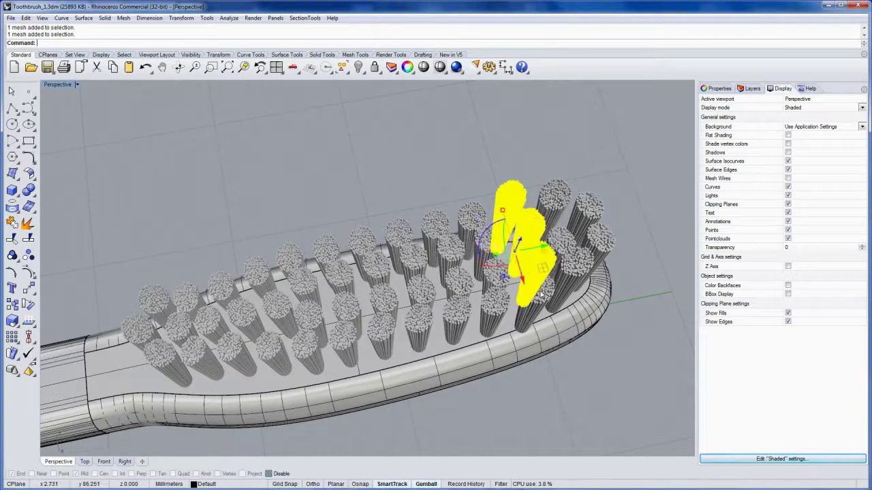
{"action": "left_click", "coordinate": [534, 303], "text": "shift"}
{"action": "left_click", "coordinate": [576, 266], "text": "shift"}
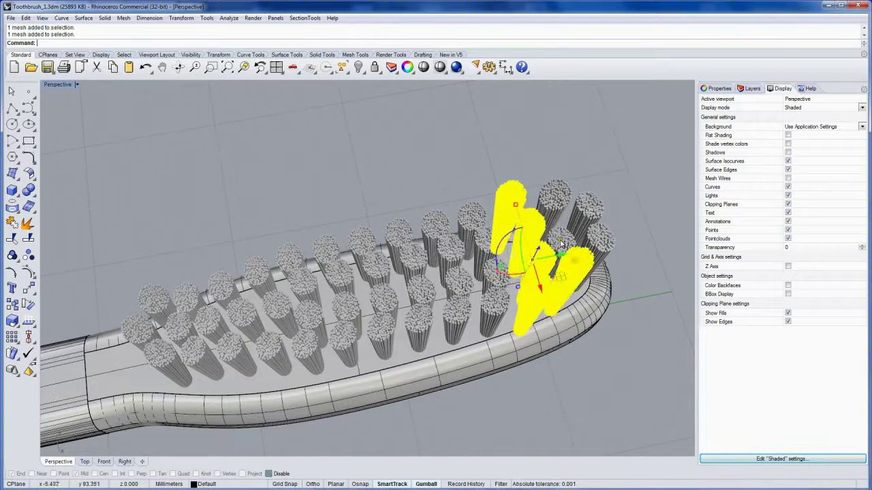
{"action": "left_click", "coordinate": [561, 198], "text": "shift"}
{"action": "left_click", "coordinate": [586, 206], "text": "shift"}
{"action": "left_click", "coordinate": [599, 235], "text": "shift"}
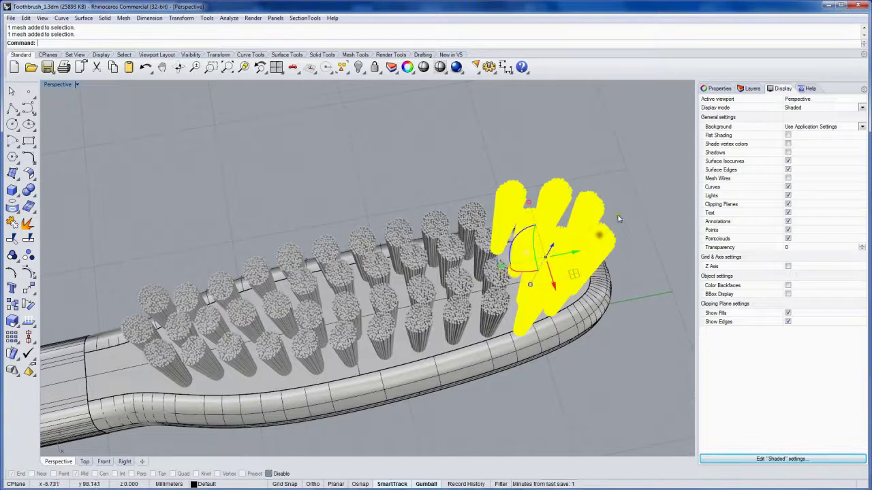
- Verify the tip tufts and the first seventeen-tuft group each form a single mesh
{"action": "left_click", "coordinate": [610, 183]}
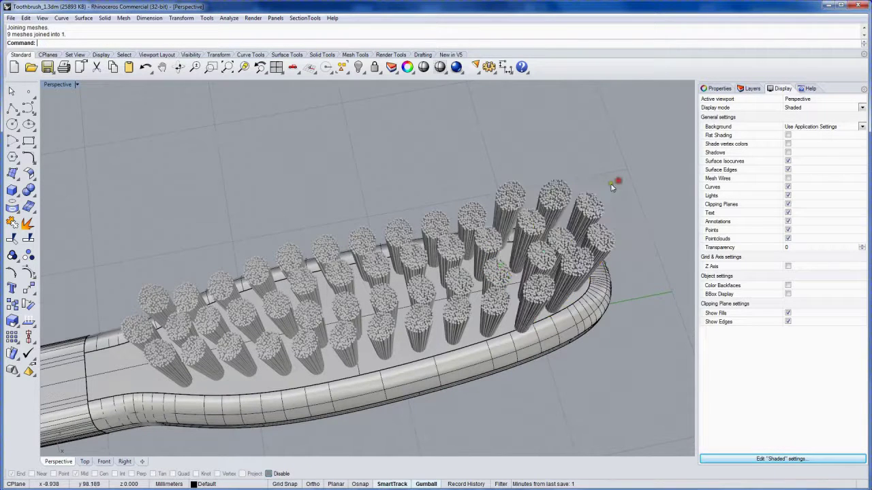
{"action": "left_click", "coordinate": [595, 210]}
{"action": "left_click", "coordinate": [620, 201]}
{"action": "left_click", "coordinate": [481, 249]}
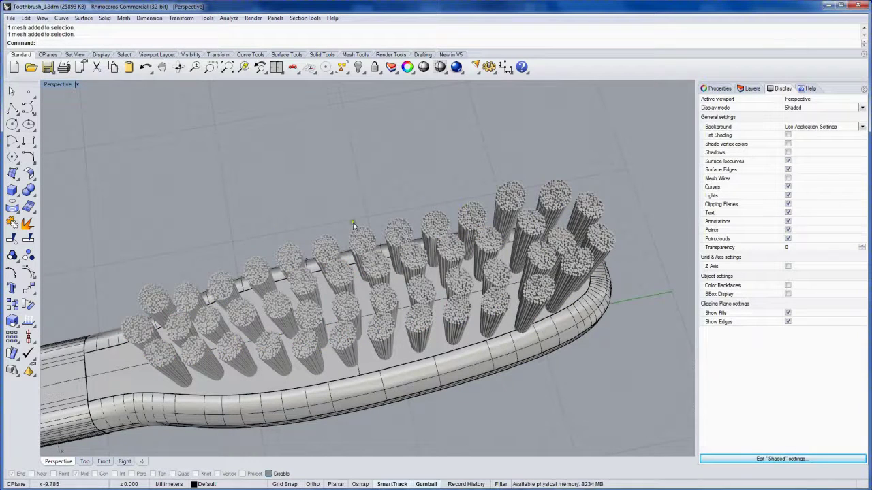
- Window-select the remaining tufts, excluding the already joined seventeen-tuft group
{"action": "left_click_drag", "start_coordinate": [560, 427], "coordinate": [560, 426]}
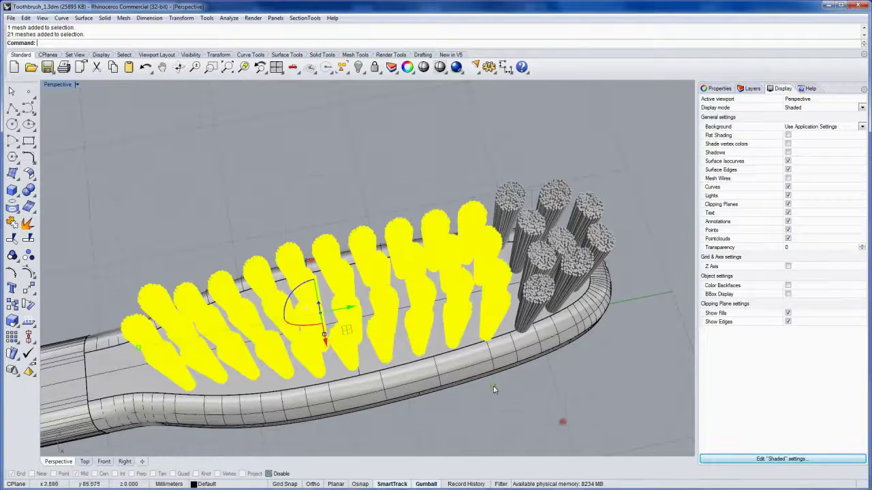
{"action": "left_click", "coordinate": [133, 332], "text": "ctrl"}
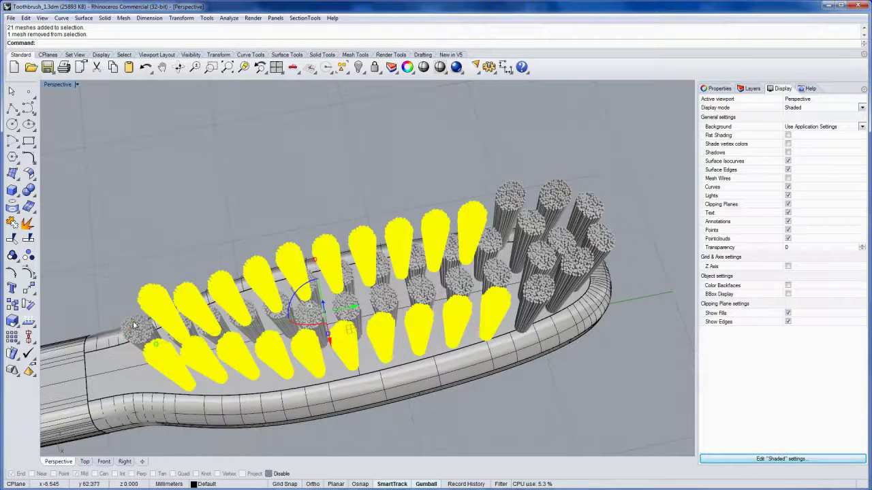
{"action": "right_click_drag", "start_coordinate": [194, 267], "coordinate": [202, 243]}
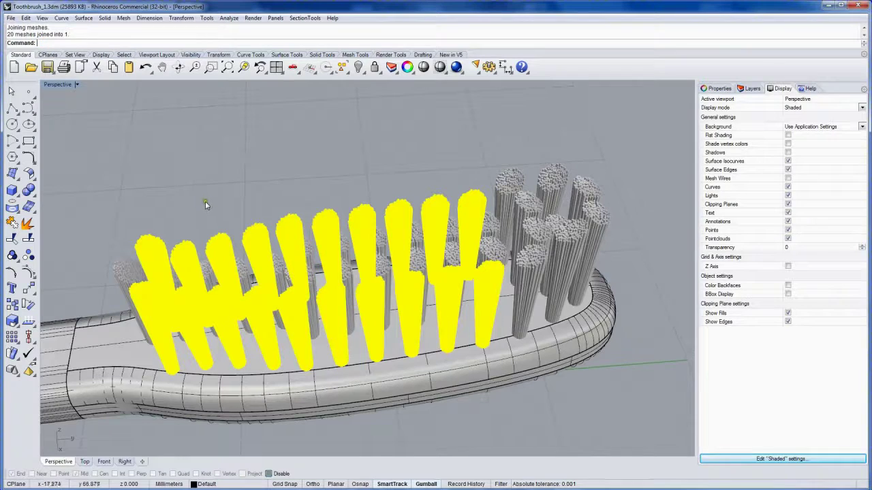
- Confirm the twenty remaining tufts now form one mesh alongside the other groups
{"action": "left_click", "coordinate": [210, 202]}
{"action": "left_click", "coordinate": [155, 246]}
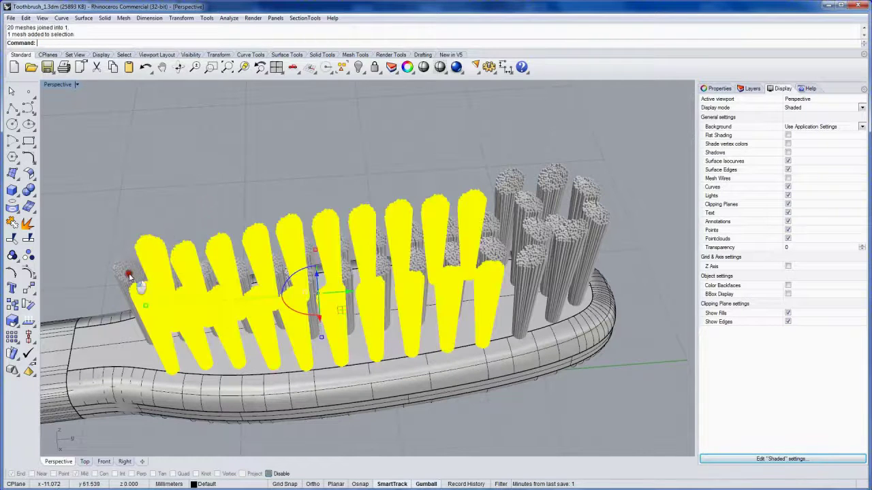
{"action": "left_click", "coordinate": [136, 271]}
{"action": "left_click", "coordinate": [491, 187]}
{"action": "left_click", "coordinate": [442, 170]}
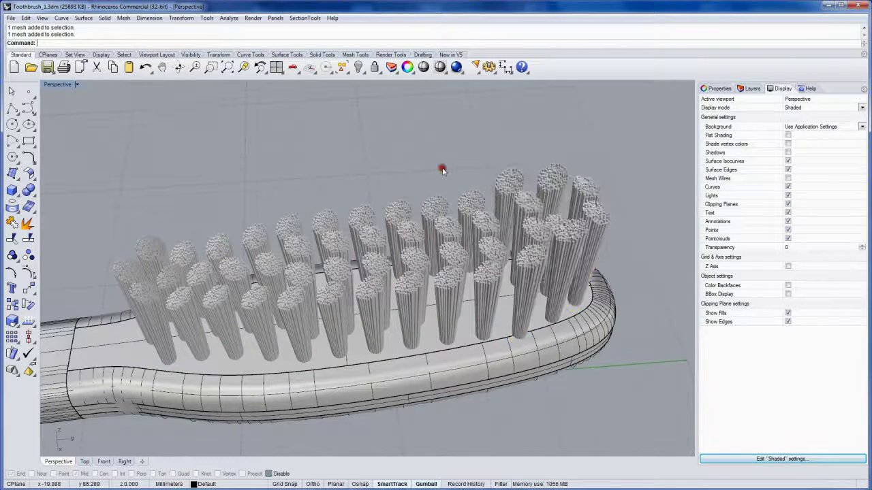
{"action": "mouse_move", "coordinate": [363, 219]}
{"action": "right_mouse_down"}
{"action": "mouse_move", "coordinate": [422, 235]}
{"action": "mouse_move", "coordinate": [558, 200]}
{"action": "mouse_move", "coordinate": [389, 176]}
{"action": "mouse_move", "coordinate": [321, 188]}
{"action": "mouse_move", "coordinate": [311, 214]}
{"action": "mouse_move", "coordinate": [338, 218]}
{"action": "right_mouse_up"}
{"action": "scroll", "coordinate": [337, 218], "scroll_direction": "down", "scroll_amount": 2}
{"action": "scroll", "coordinate": [356, 217], "scroll_direction": "down", "scroll_amount": 2}
{"action": "scroll", "coordinate": [351, 235], "scroll_direction": "down", "scroll_amount": 3}
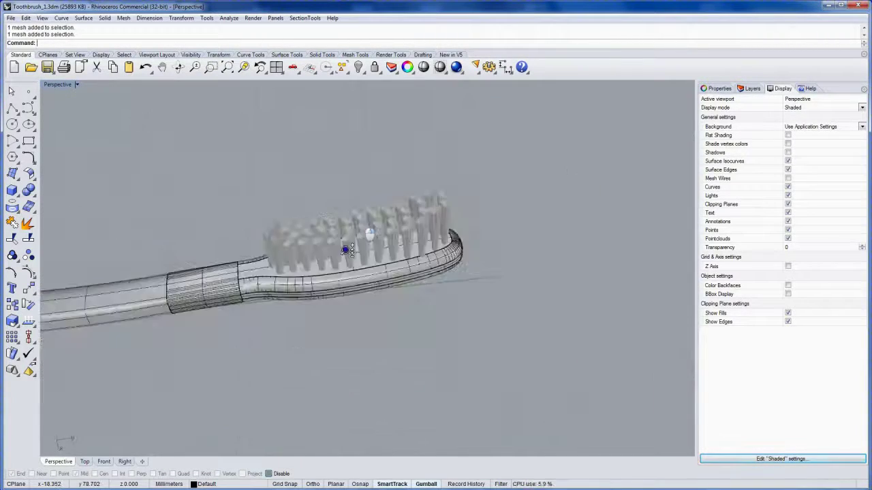
{"action": "scroll", "coordinate": [338, 253], "scroll_direction": "down", "scroll_amount": 1}
{"action": "mouse_move", "coordinate": [332, 259]}
{"action": "right_mouse_down"}
{"action": "mouse_move", "coordinate": [346, 272]}
{"action": "mouse_move", "coordinate": [440, 253]}
{"action": "mouse_move", "coordinate": [366, 304]}
{"action": "mouse_move", "coordinate": [261, 209]}
{"action": "mouse_move", "coordinate": [193, 227]}
{"action": "mouse_move", "coordinate": [272, 210]}
{"action": "mouse_move", "coordinate": [377, 255]}
{"action": "right_mouse_up"}
{"action": "scroll", "coordinate": [387, 265], "scroll_direction": "up", "scroll_amount": 1}
{"action": "scroll", "coordinate": [359, 252], "scroll_direction": "up", "scroll_amount": 2}
{"action": "scroll", "coordinate": [337, 238], "scroll_direction": "up", "scroll_amount": 3}
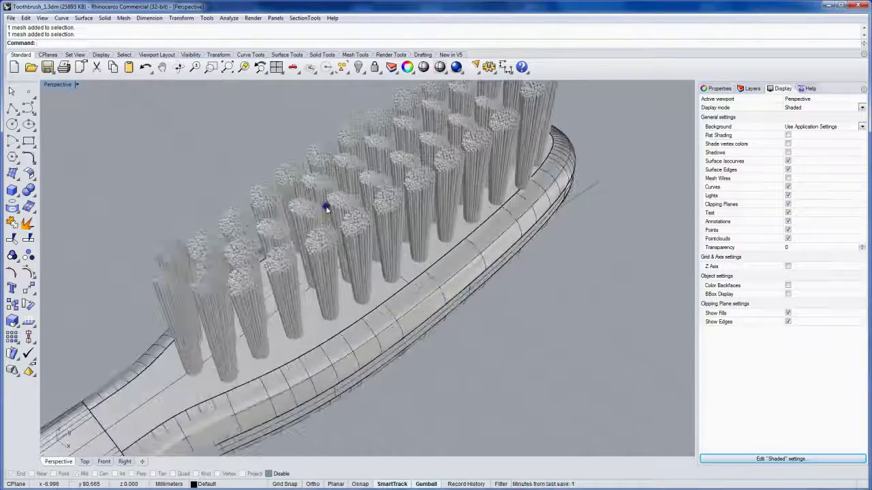
{"action": "scroll", "coordinate": [340, 224], "scroll_direction": "up", "scroll_amount": 2}
{"action": "scroll", "coordinate": [346, 246], "scroll_direction": "down", "scroll_amount": 1}
{"action": "scroll", "coordinate": [360, 252], "scroll_direction": "down", "scroll_amount": 1}
{"action": "scroll", "coordinate": [350, 276], "scroll_direction": "down", "scroll_amount": 3}
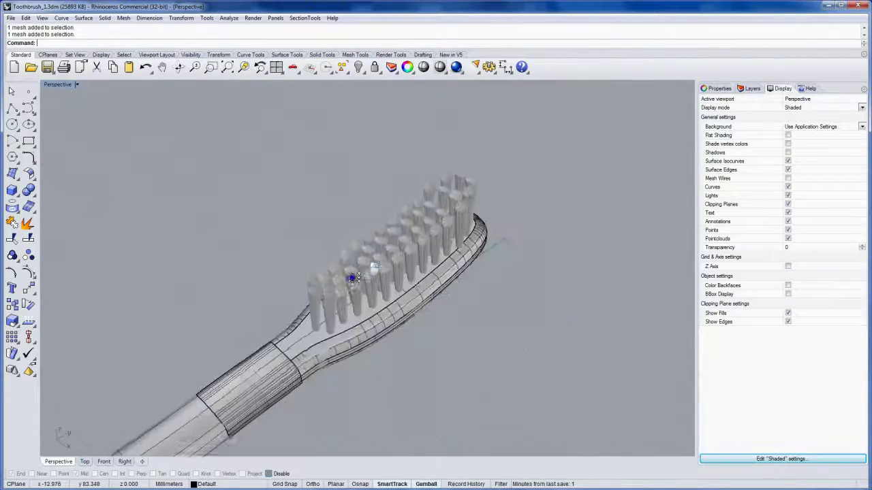